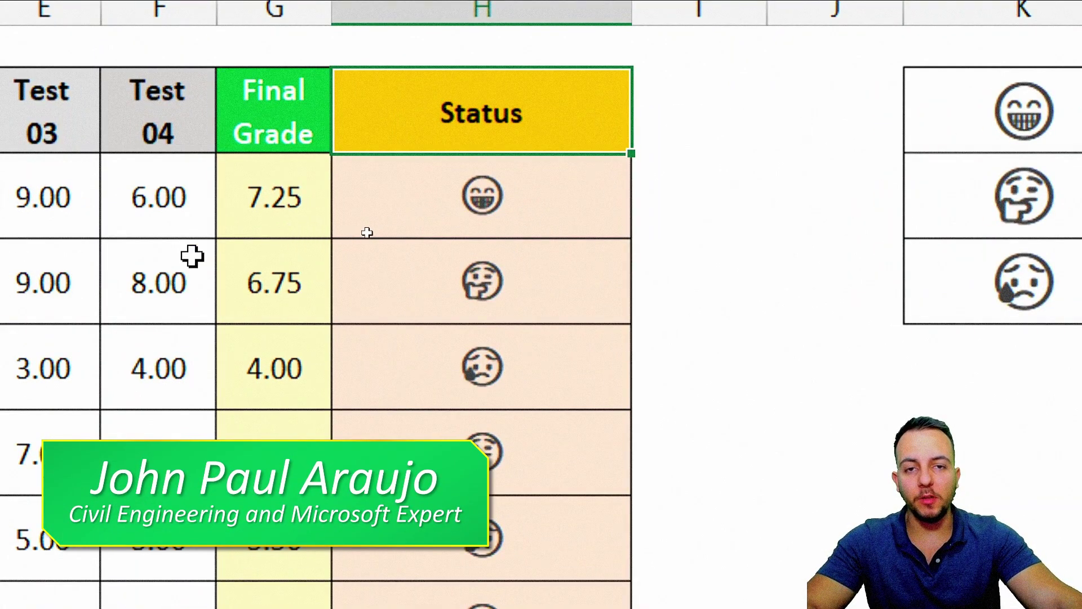
Step: Try test grades 5 and 10 in the first student's Final Grade, then undo both
click(282, 111)
drag(274, 282, 278, 210)
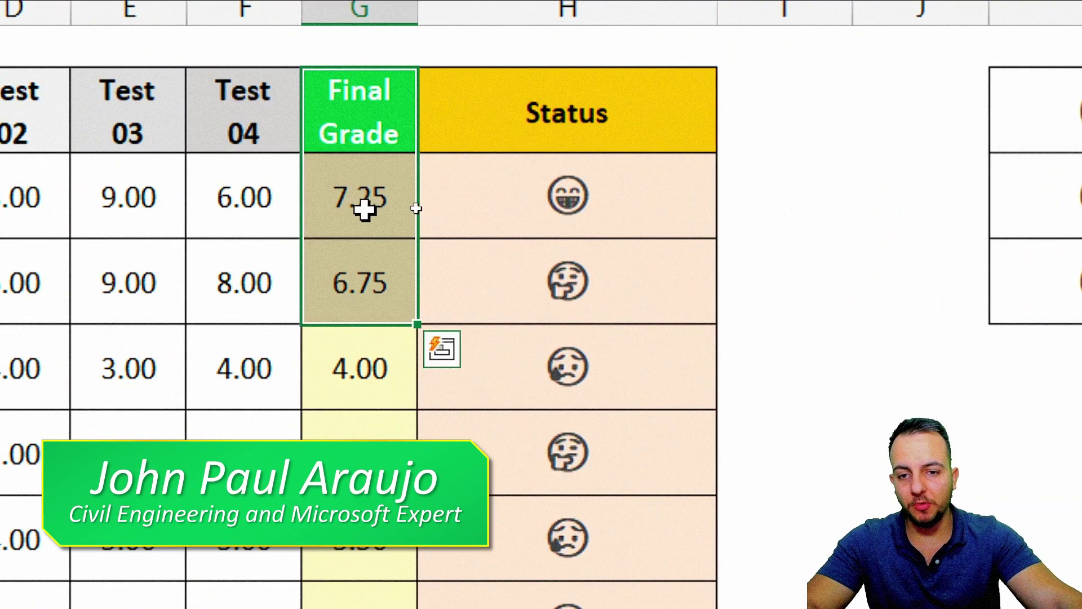
click(363, 210)
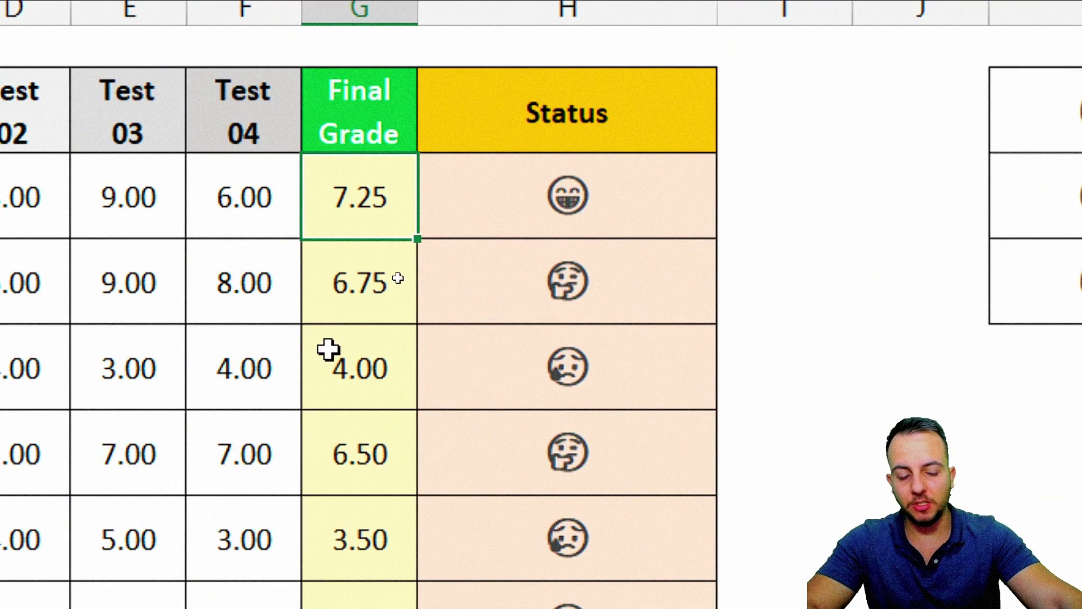
text(5)
key(Return)
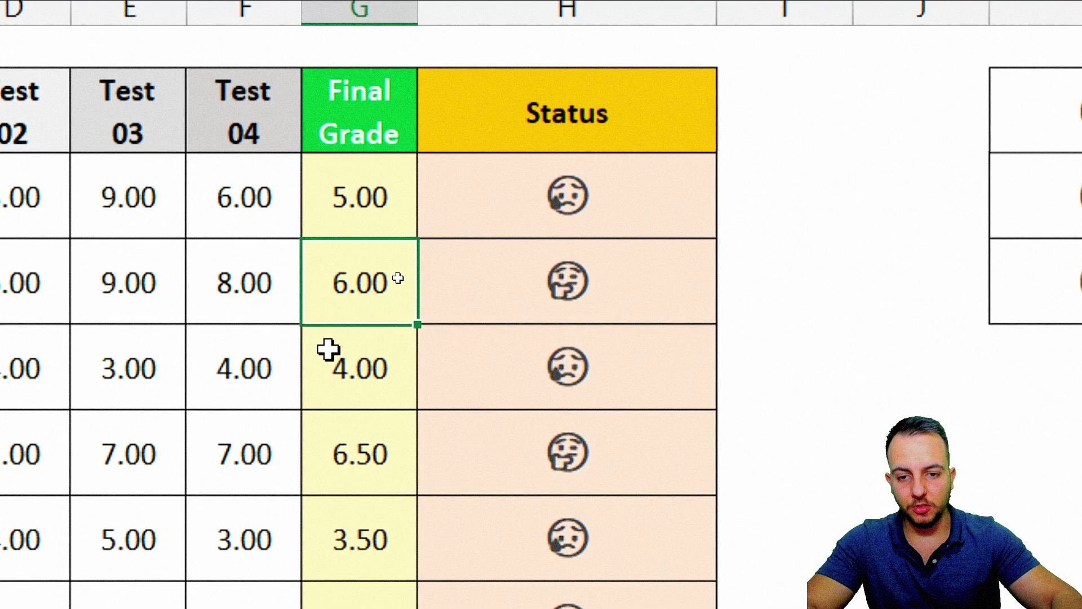
text(10)
key(Return)
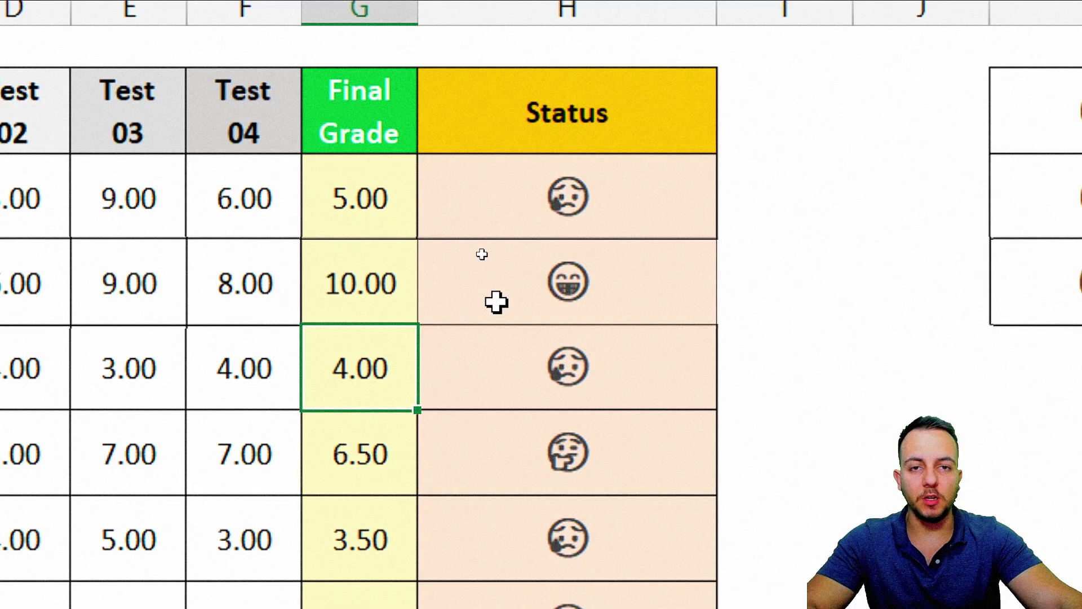
key(ctrl+z)
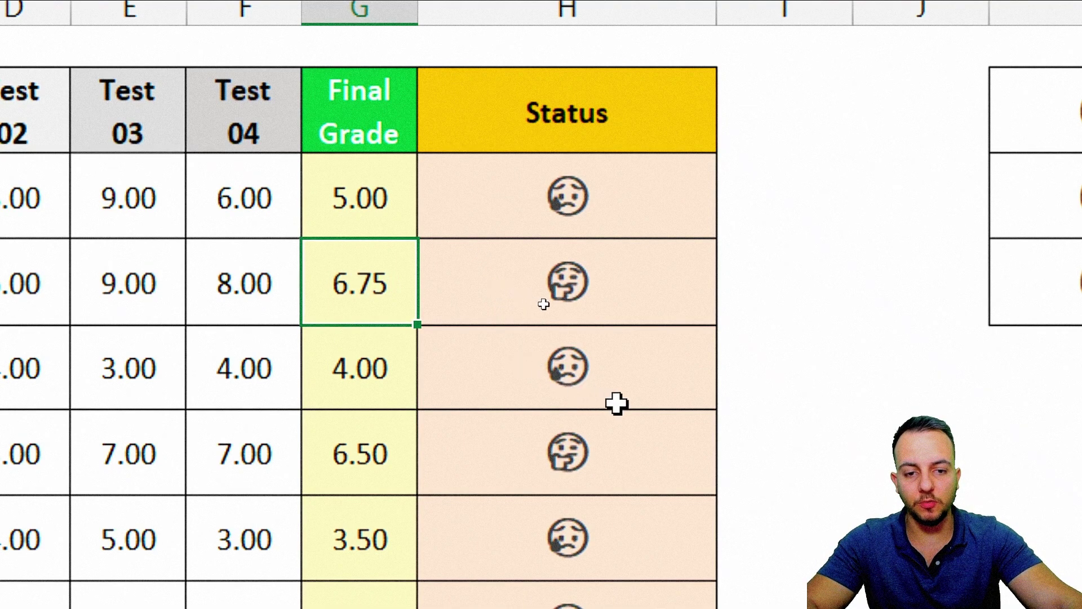
key(ctrl+z)
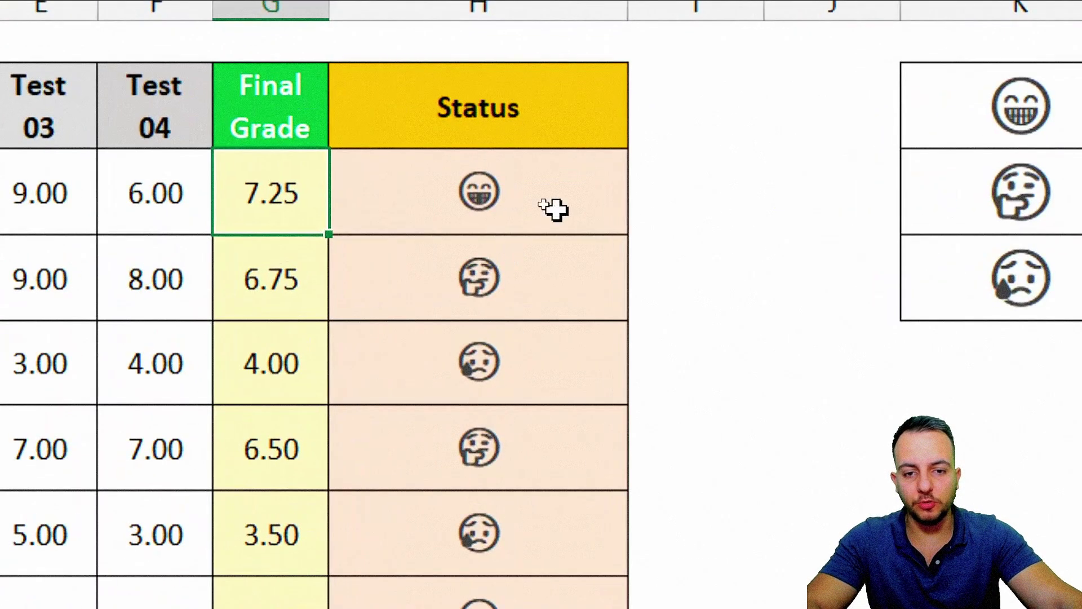
Step: Review the existing H3 IF formula alongside the student names, test scores and Final Grades
double_click(531, 203)
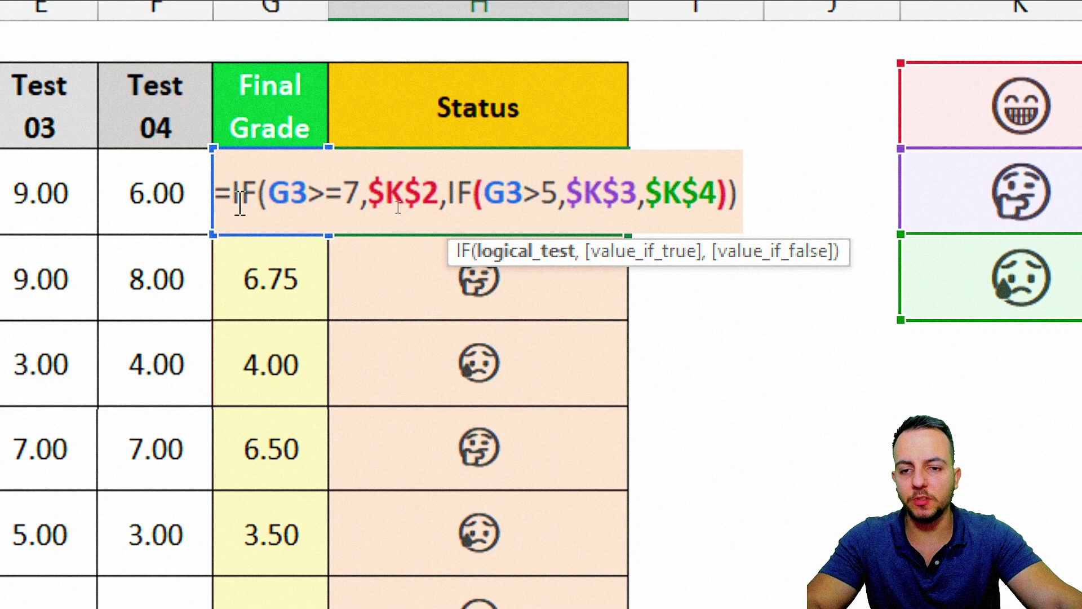
drag(230, 203, 257, 202)
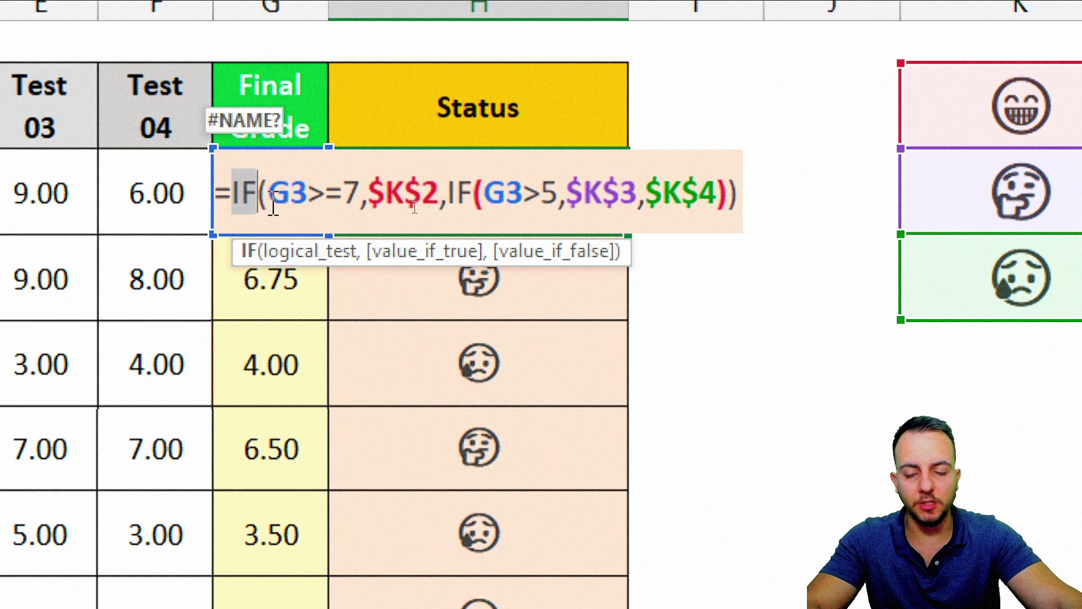
key(Escape)
click(245, 127)
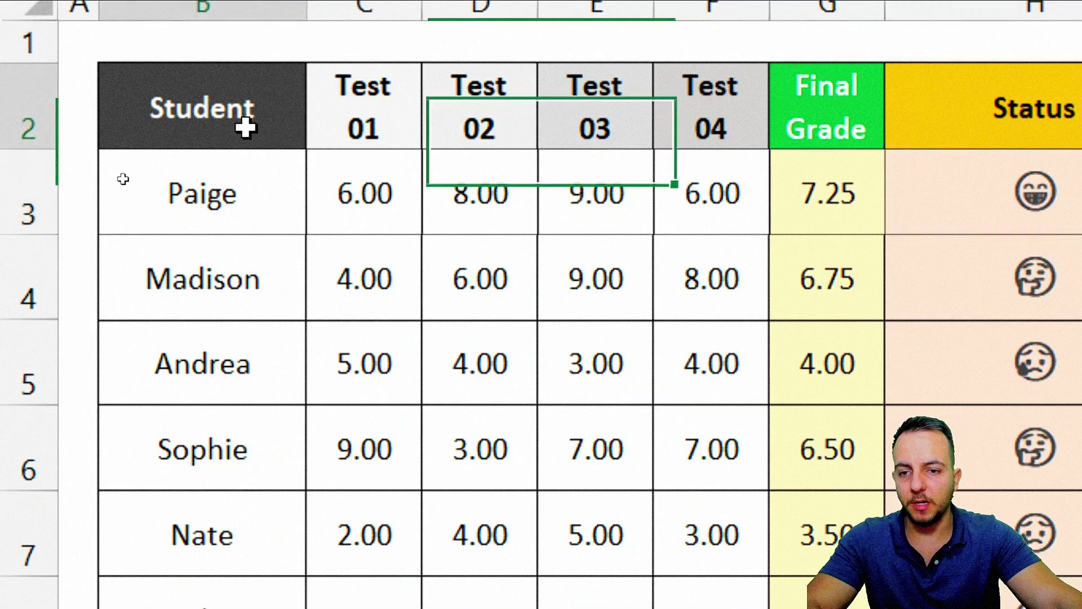
drag(226, 186, 299, 319)
drag(395, 144, 711, 333)
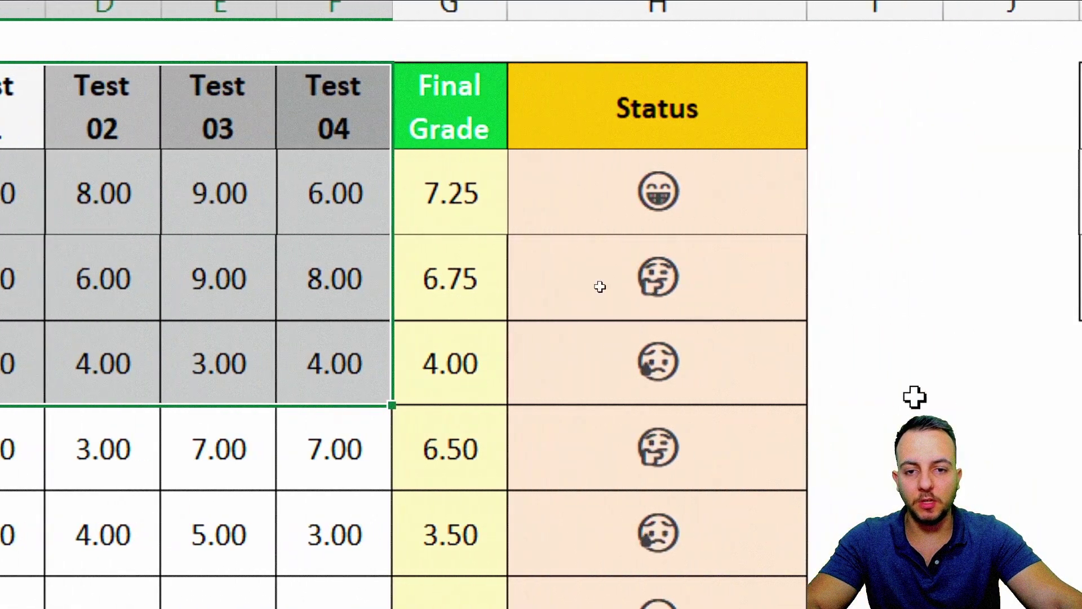
drag(650, 107, 649, 360)
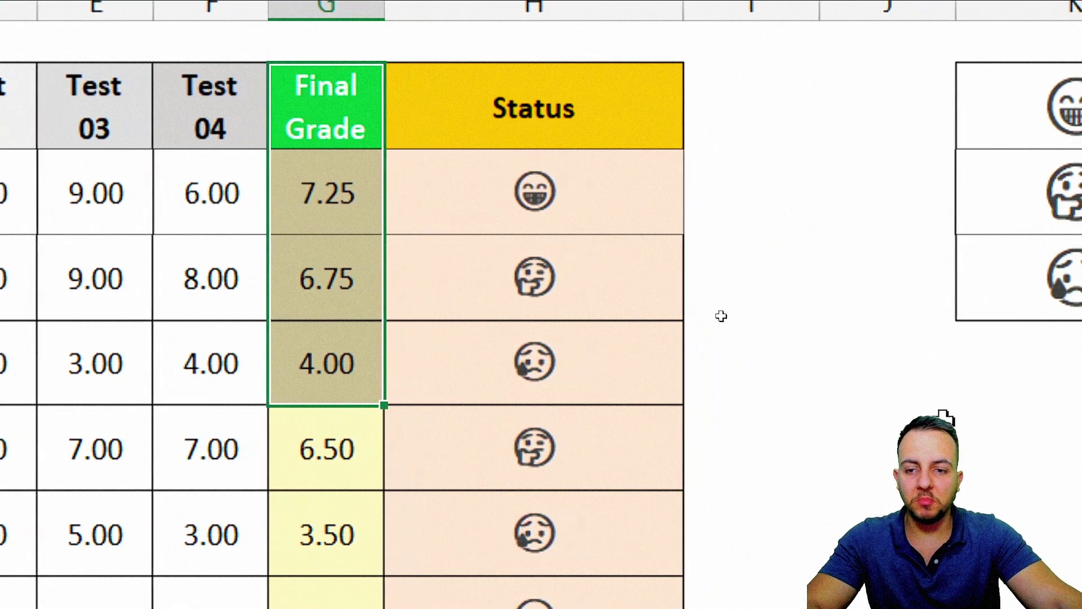
double_click(603, 196)
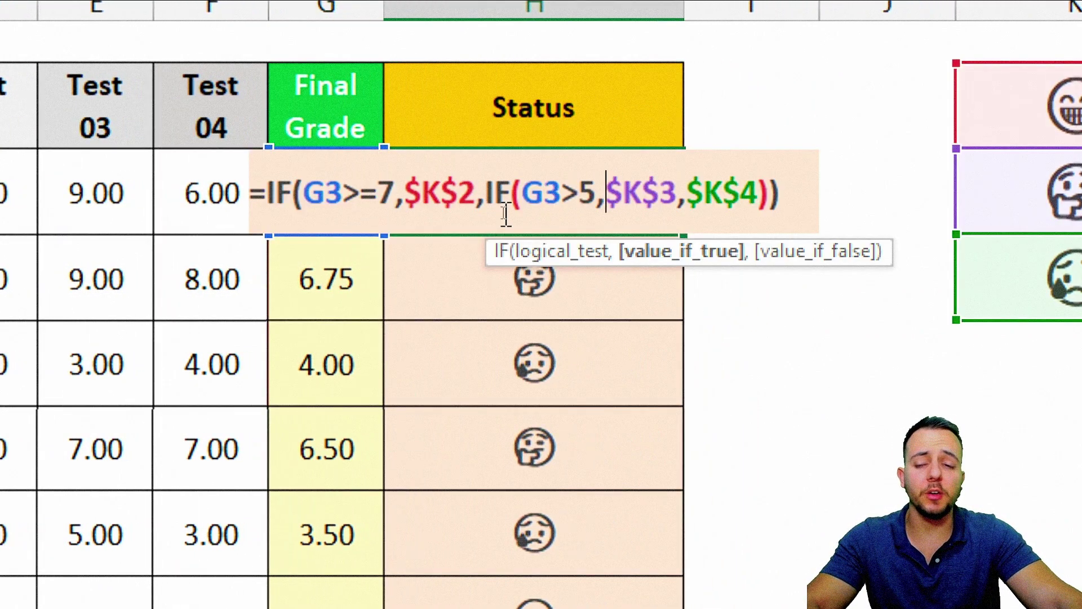
key(Escape)
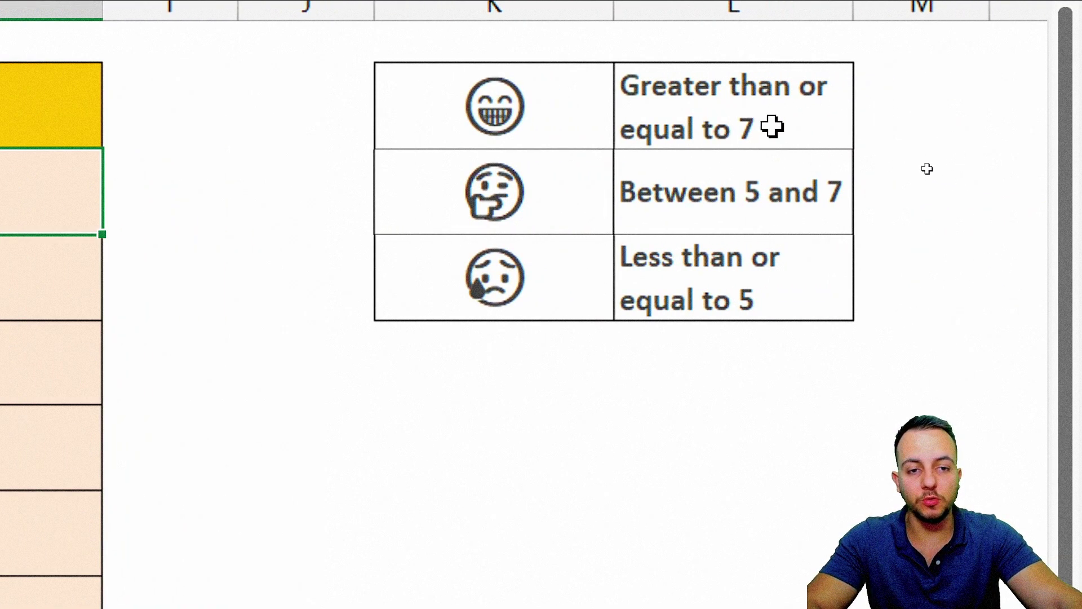
Step: Annotate the emoji rules: grin, thinking for between 5 and 7, sad for 5 or less
drag(355, 122, 245, 123)
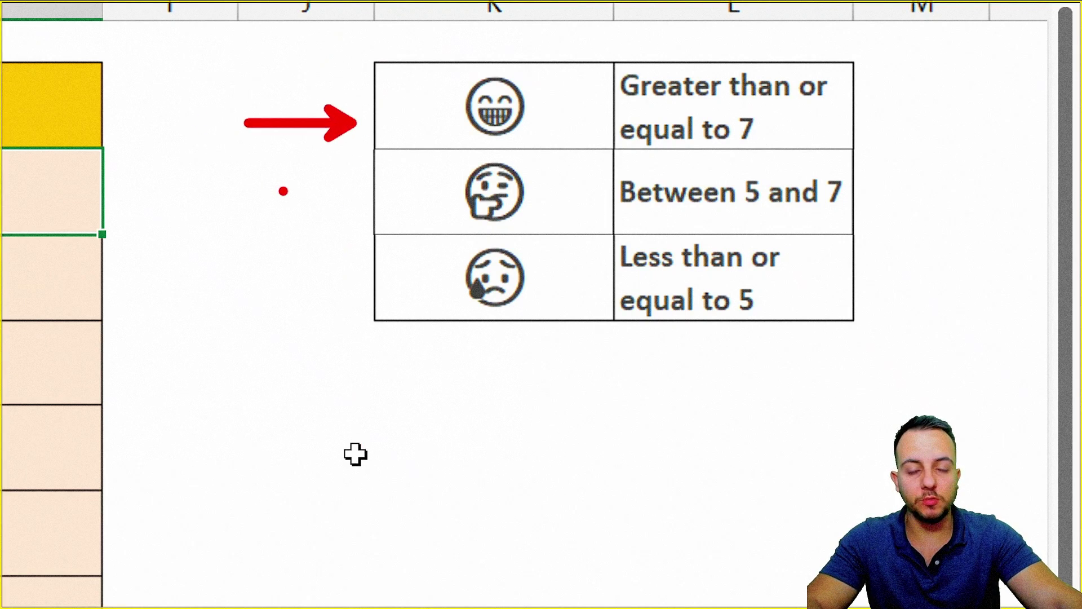
drag(627, 222, 850, 225)
drag(355, 197, 215, 197)
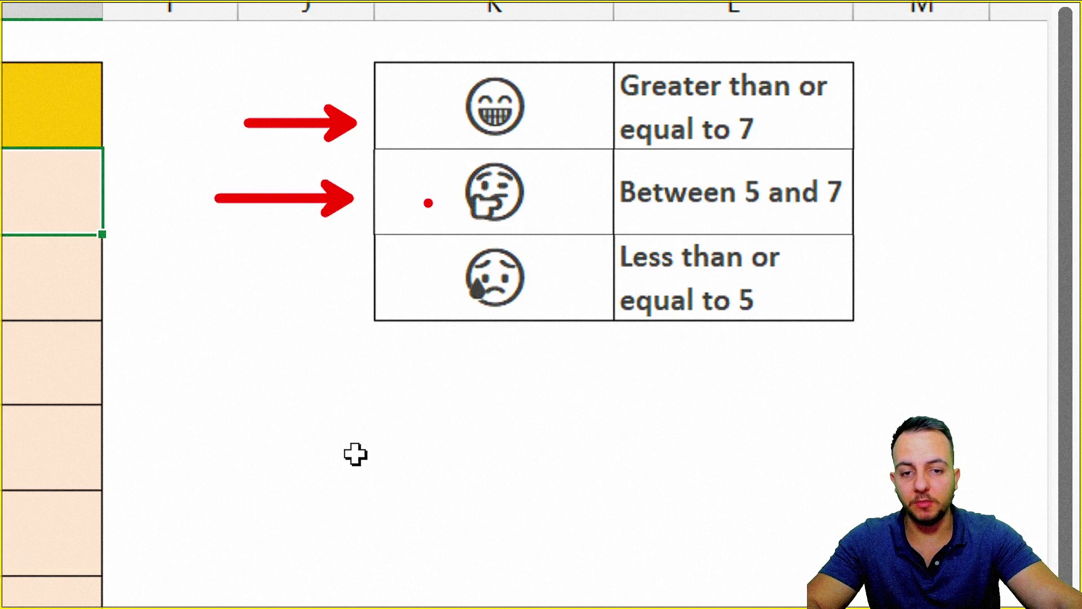
drag(355, 276, 248, 276)
mouse_move(423, 236)
mouse_down()
mouse_move(521, 271)
mouse_move(544, 318)
mouse_up()
drag(613, 352, 528, 426)
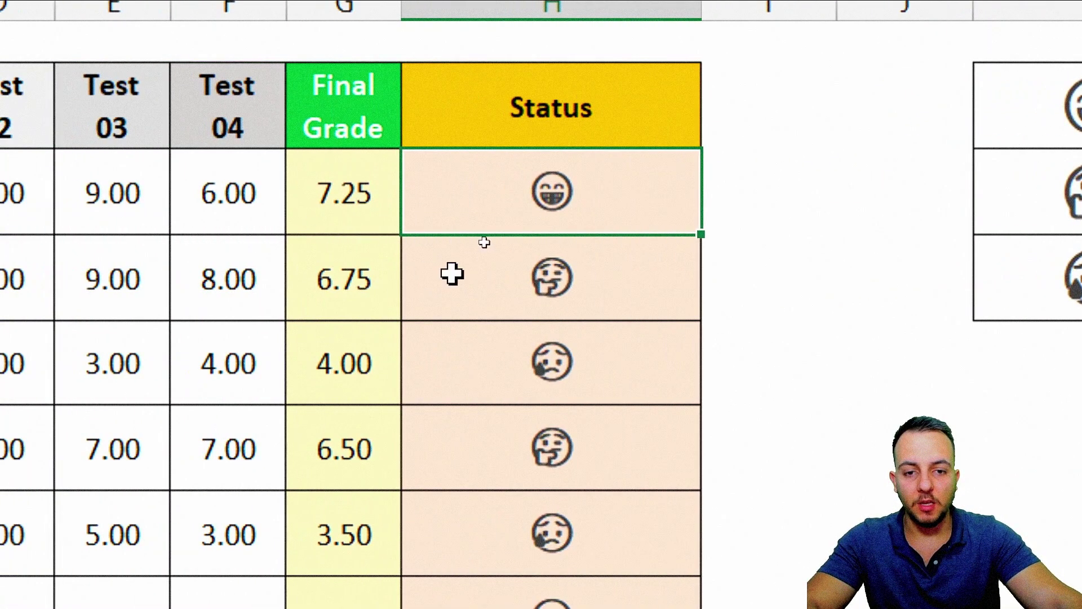
Step: Clear the old Status formulas in H3:H10 and start =IF( in H3
drag(652, 203, 604, 608)
key(Delete)
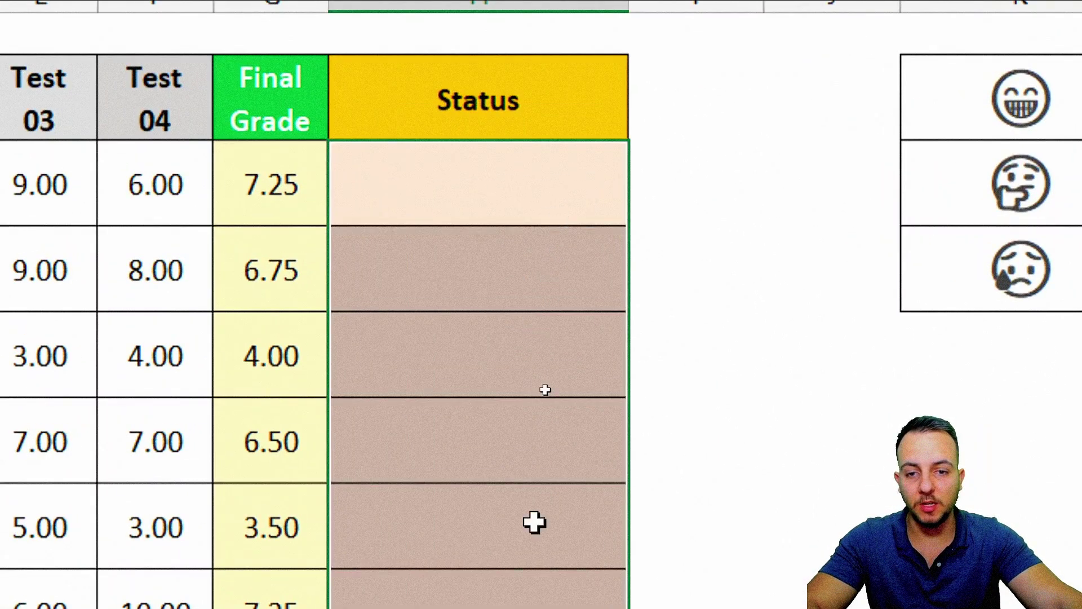
click(470, 131)
text(=)
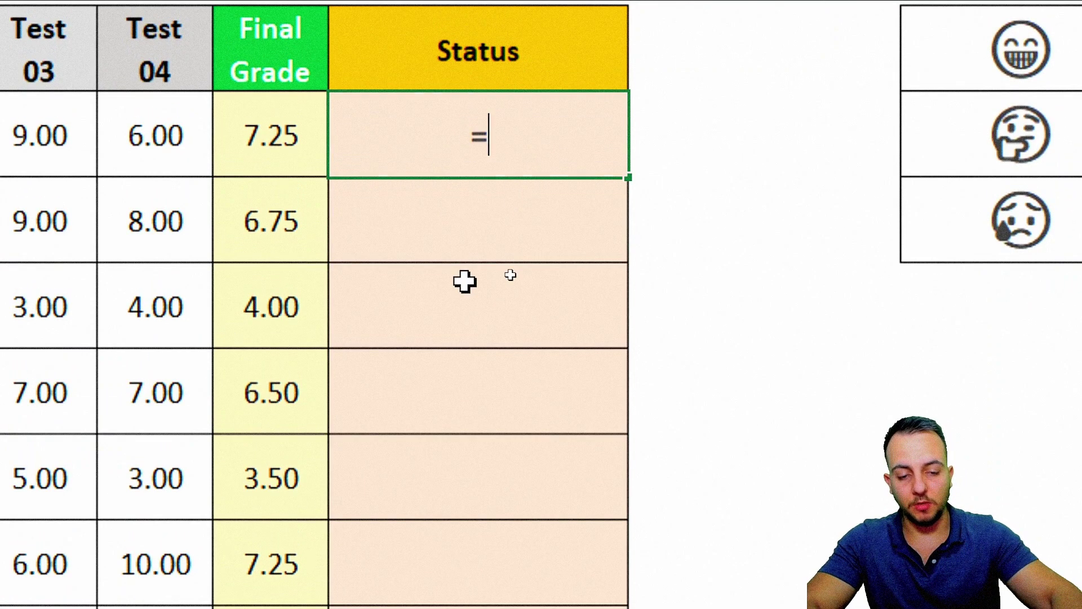
text(if)
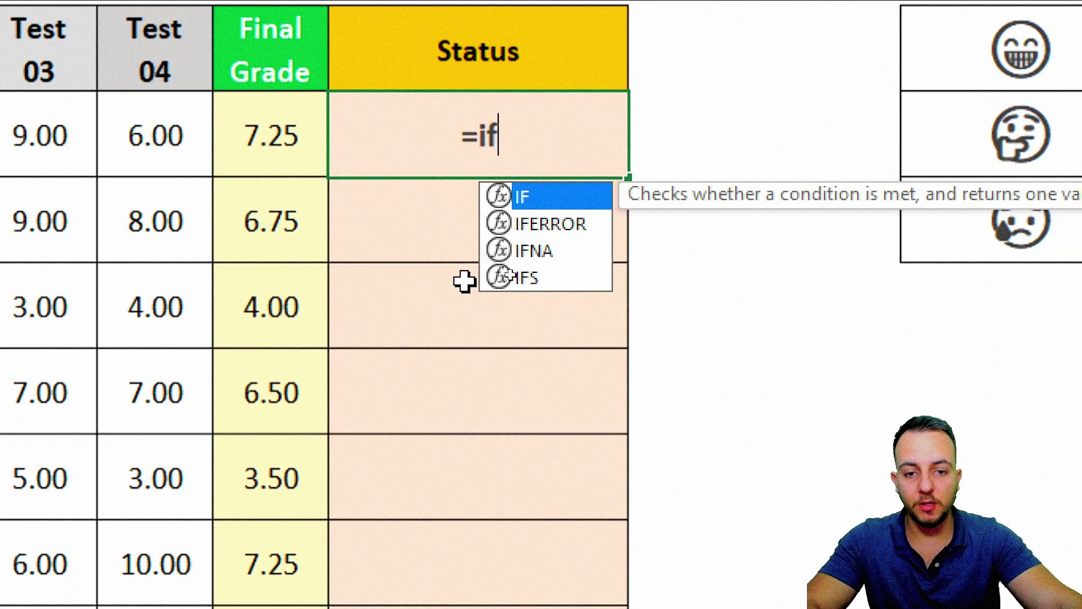
double_click(527, 195)
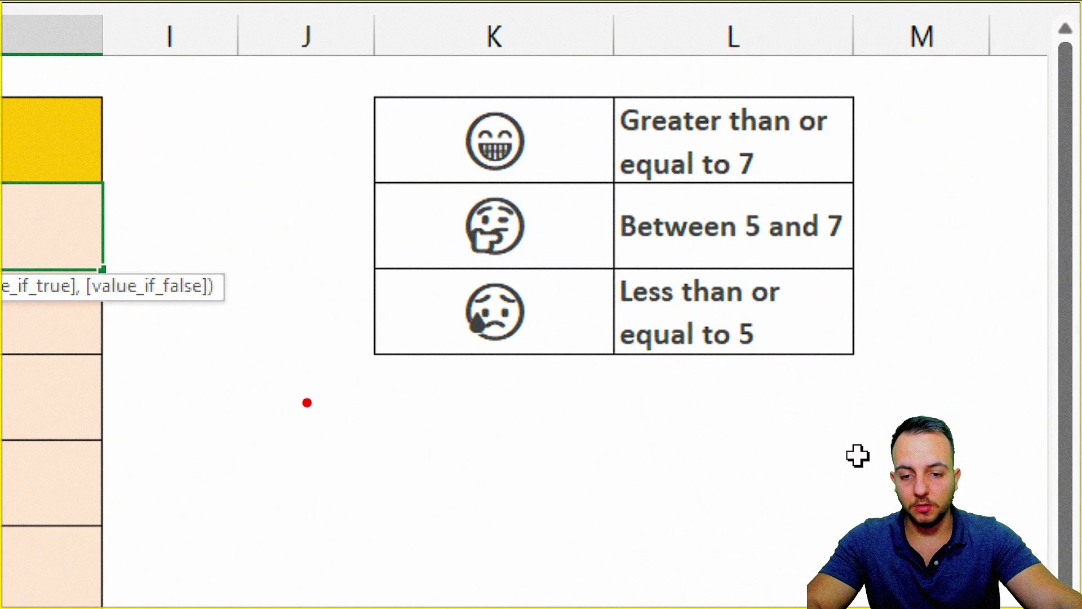
mouse_move(306, 402)
mouse_down()
mouse_move(367, 430)
mouse_move(307, 484)
mouse_up()
drag(406, 449, 471, 451)
drag(414, 431, 465, 433)
mouse_move(497, 402)
mouse_down()
mouse_move(512, 400)
mouse_move(524, 502)
mouse_up()
drag(521, 437, 620, 437)
click(641, 437)
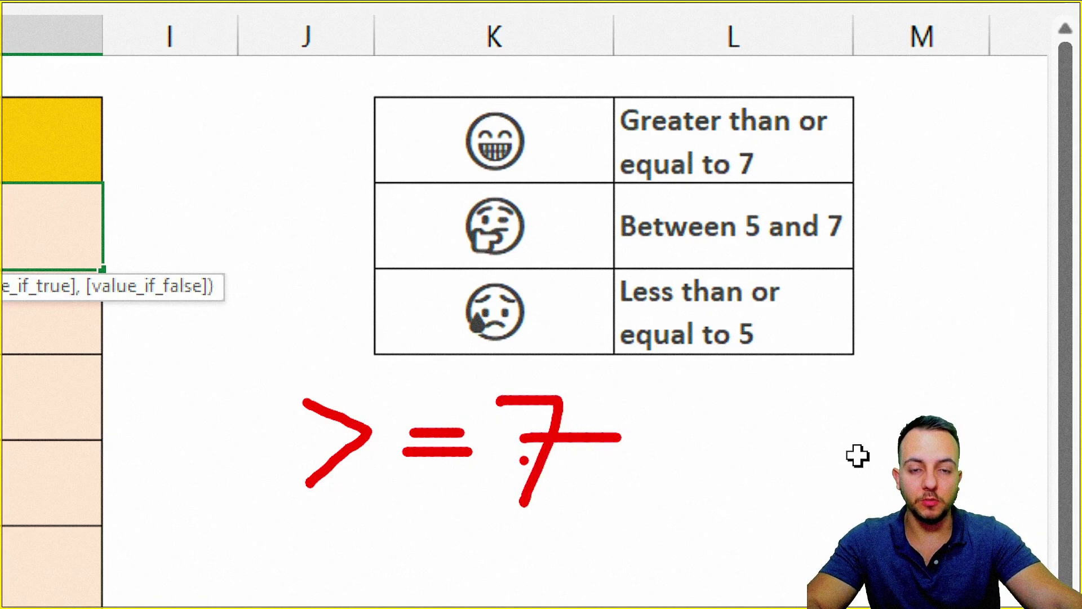
key(ctrl+z)
key(ctrl+z)
key(ctrl+z)
key(ctrl+z)
key(ctrl+z)
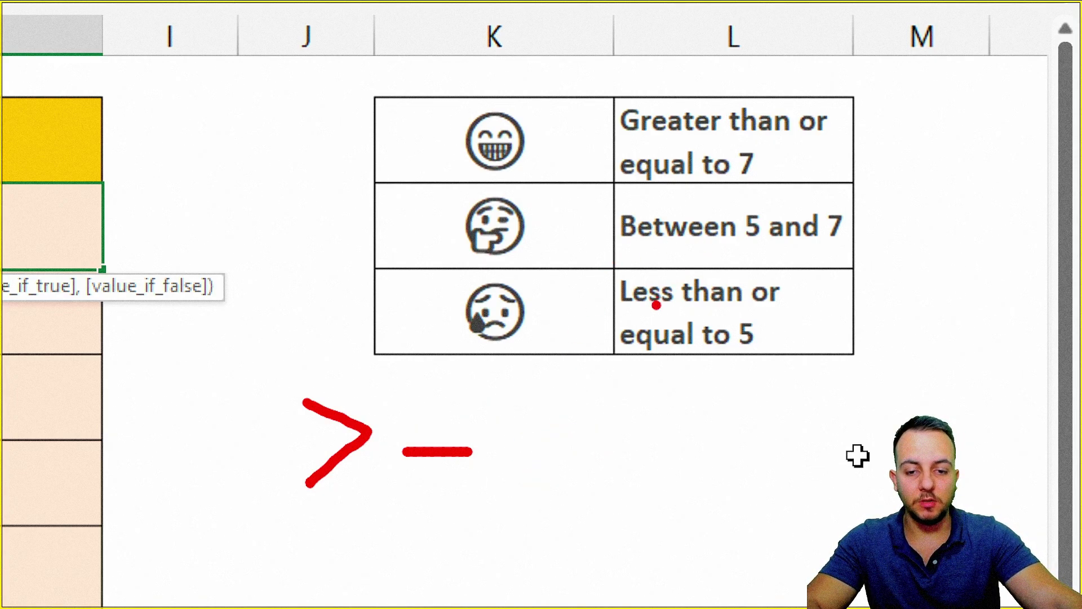
drag(599, 254, 834, 255)
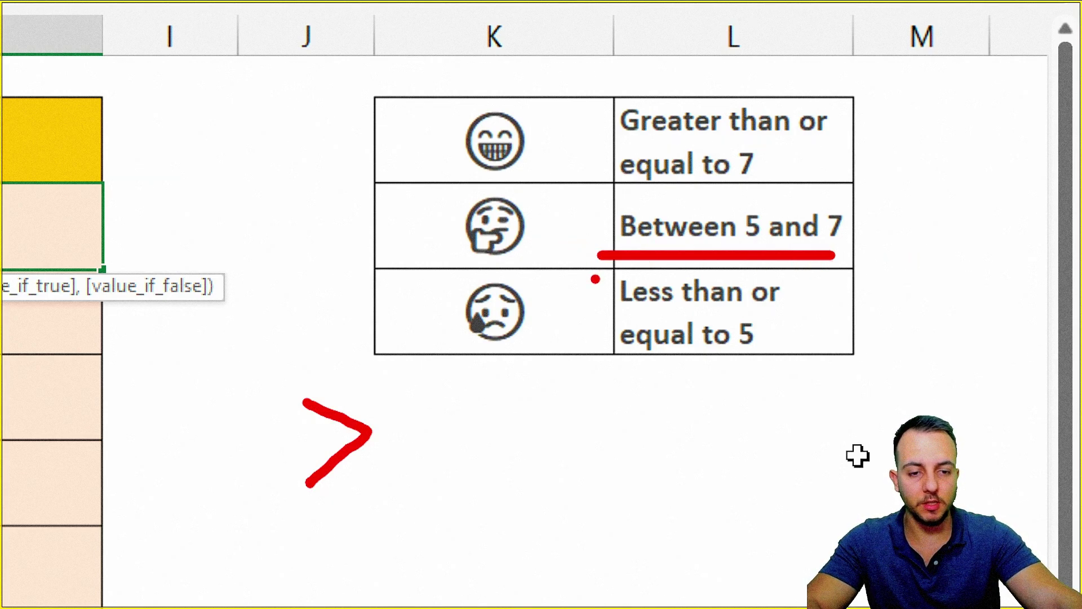
key(ctrl+z)
key(ctrl+z)
drag(609, 263, 856, 364)
drag(867, 326, 923, 296)
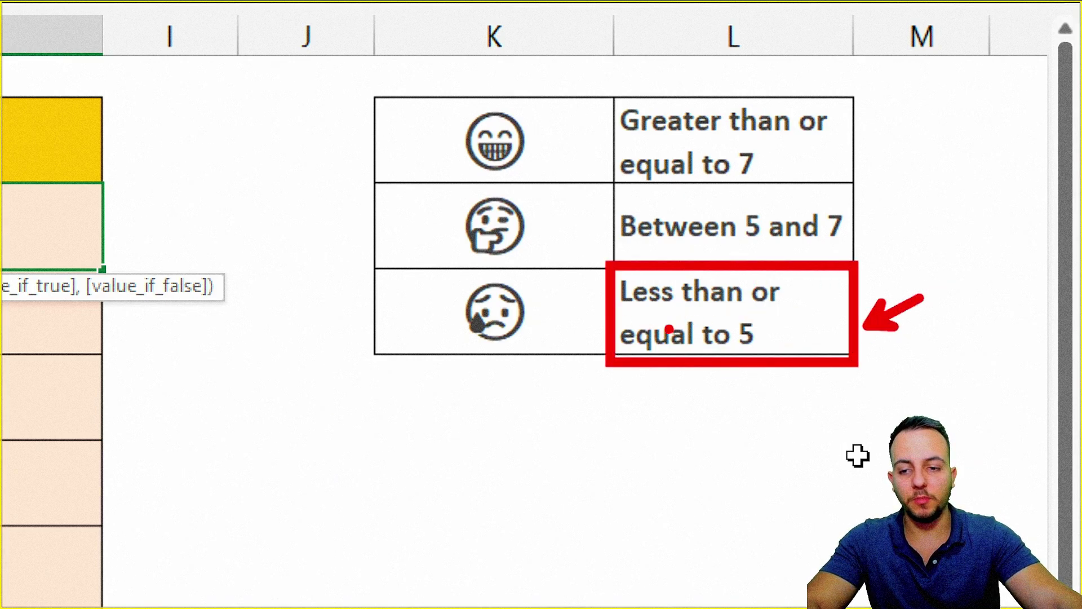
key(Escape)
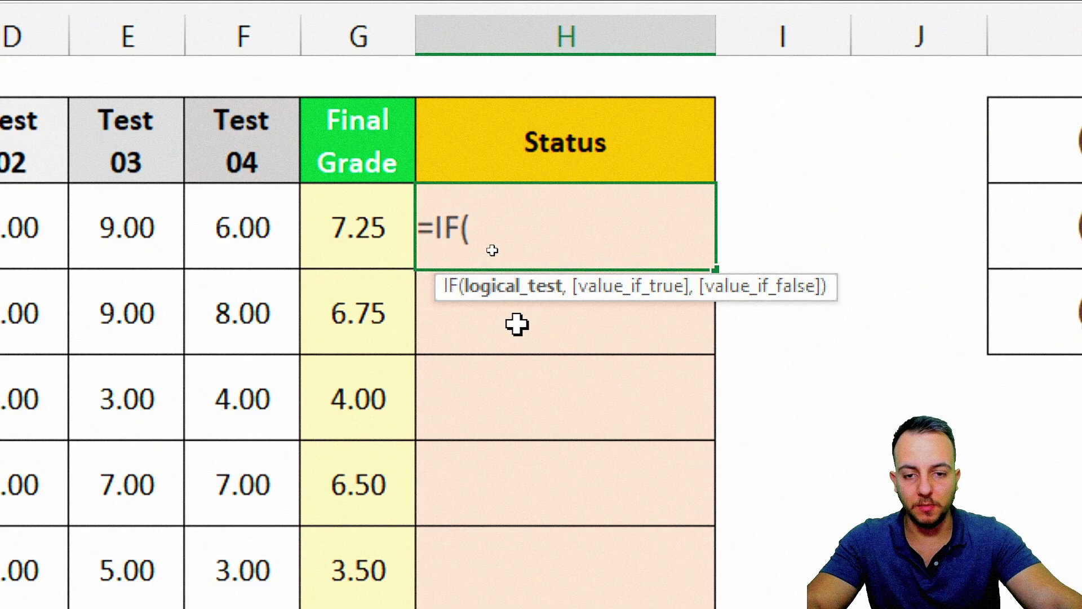
Step: Extend the H3 formula to =IF(G3>=7, and bring up the Windows emoji picker
click(355, 228)
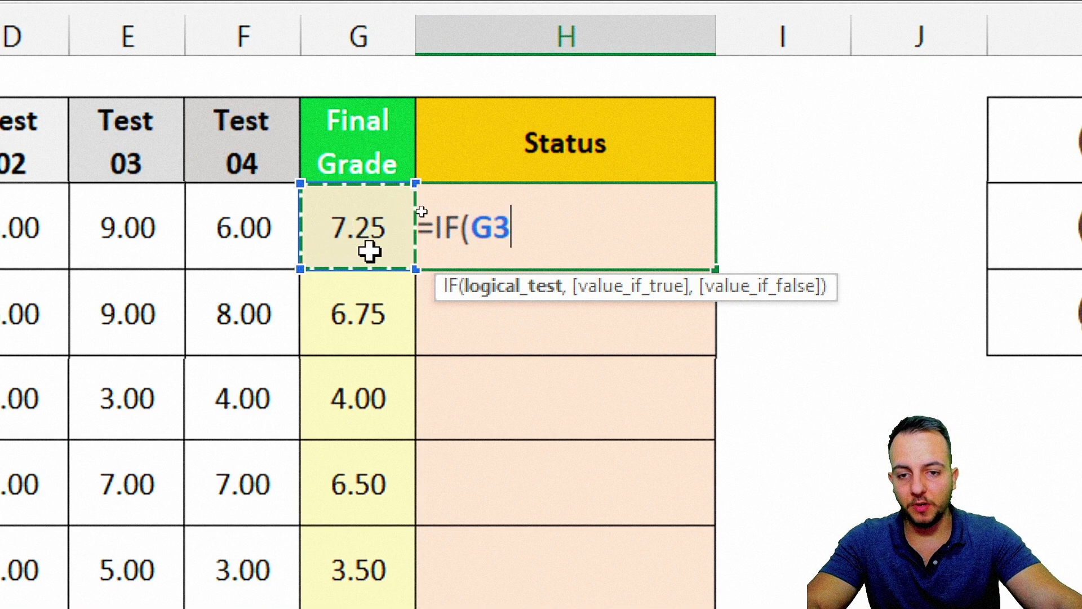
text(>)
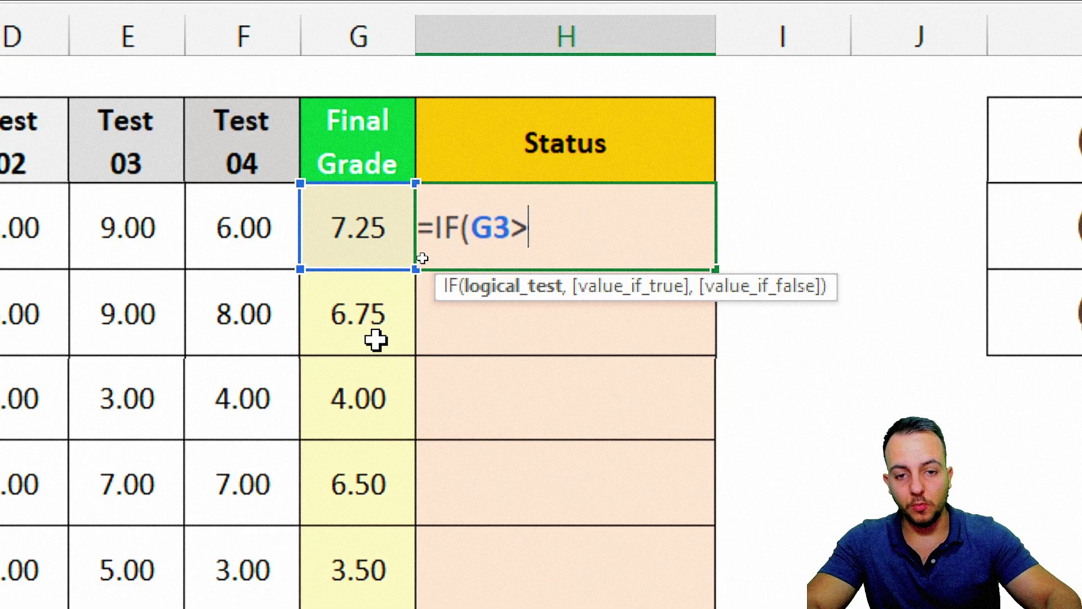
text(=7)
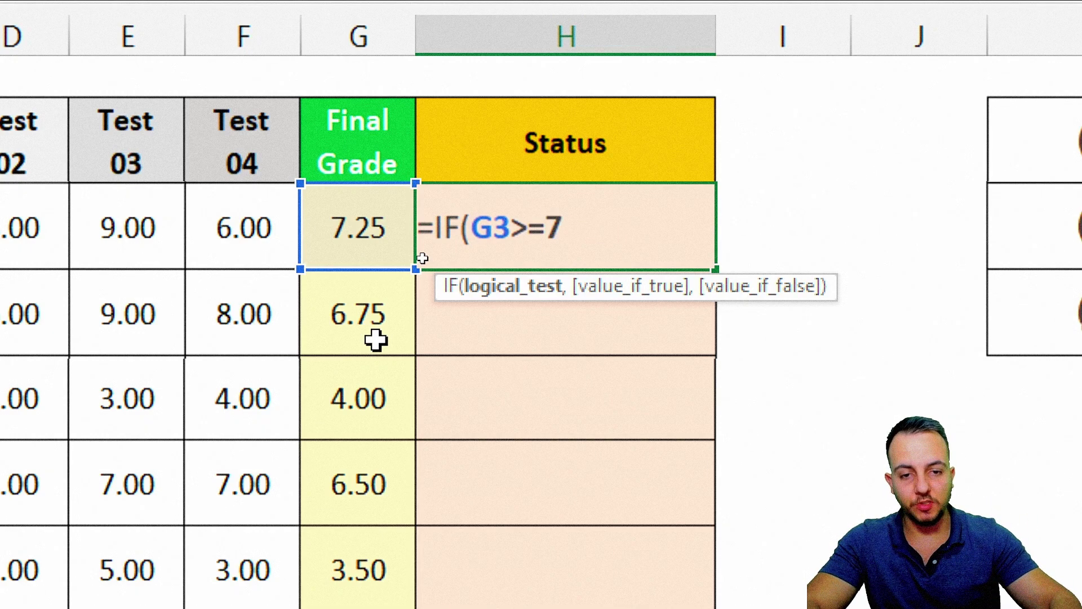
text(,)
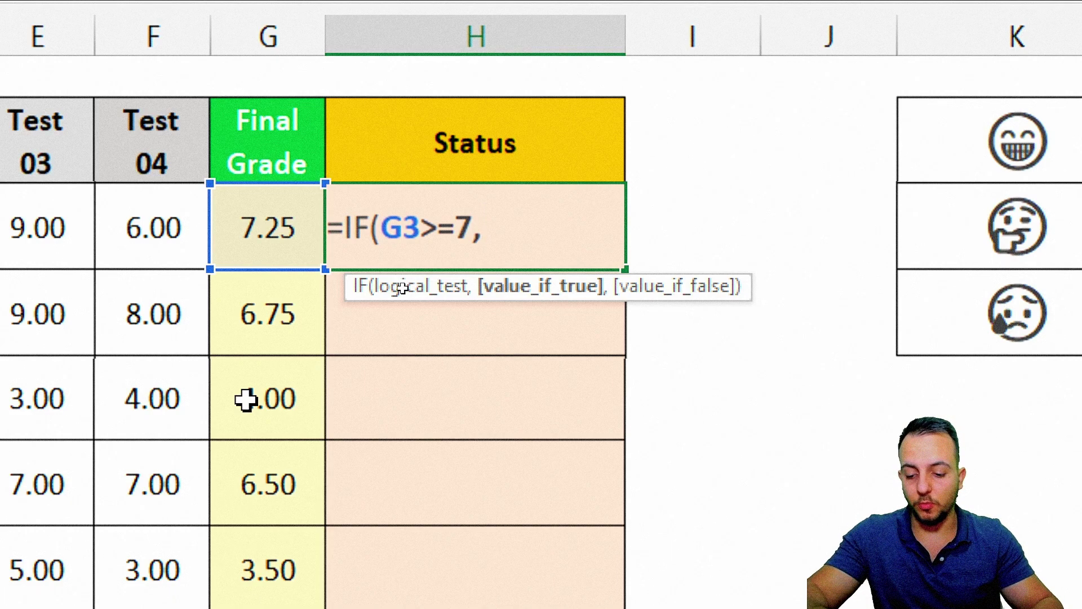
key(super+period)
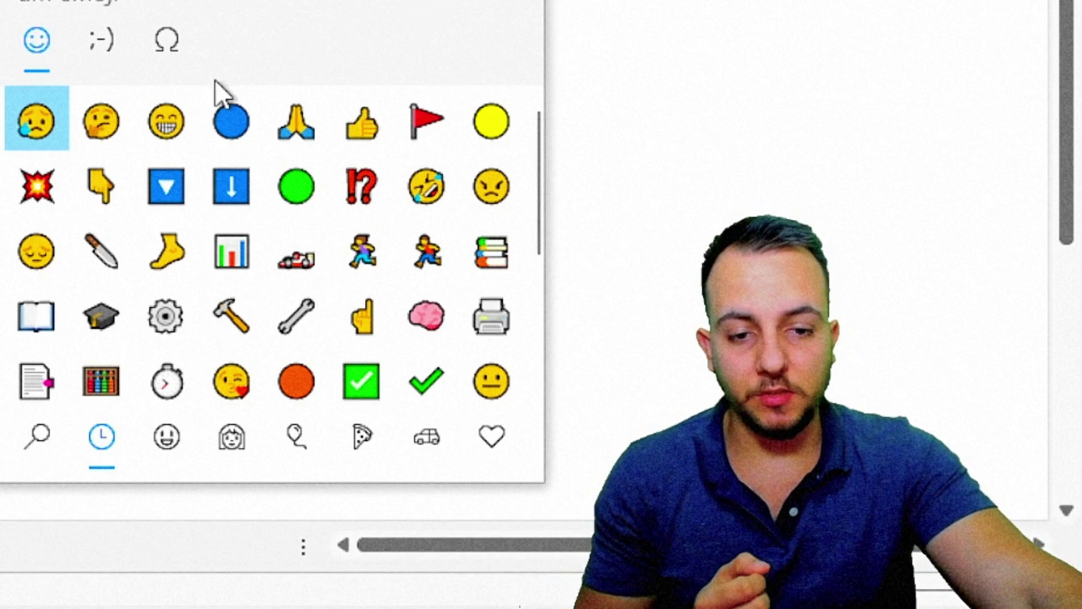
Step: Insert the grinning, thinking and sad emojis after =IF(G3>=7, then close the emoji panel
click(177, 105)
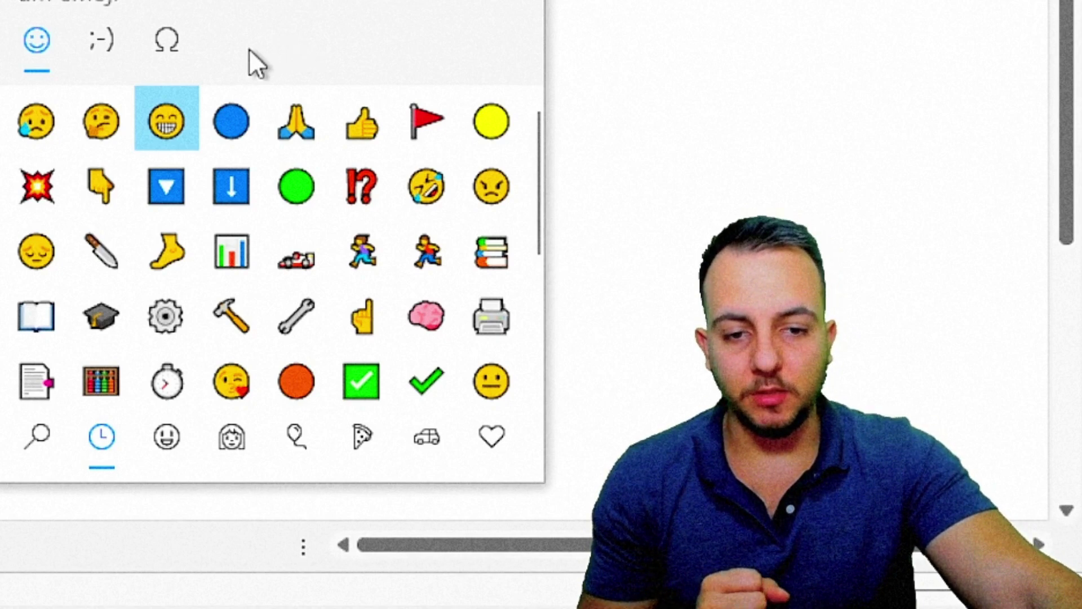
click(102, 121)
click(36, 122)
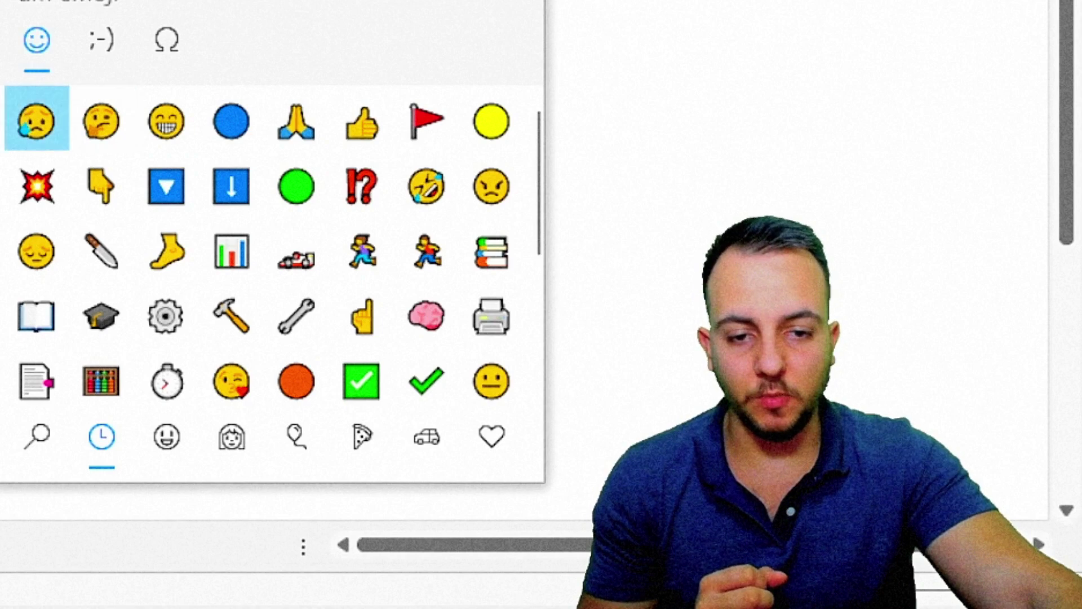
key(Escape)
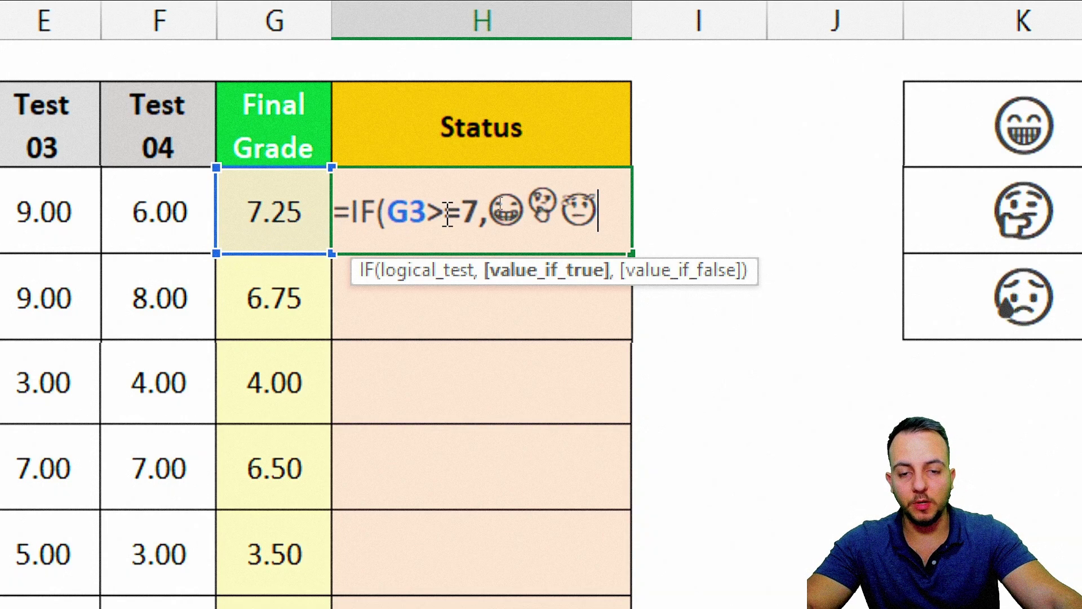
Step: Quote the grinning emoji and add the nested test IF(G3>5, for the false branch
drag(488, 213, 525, 212)
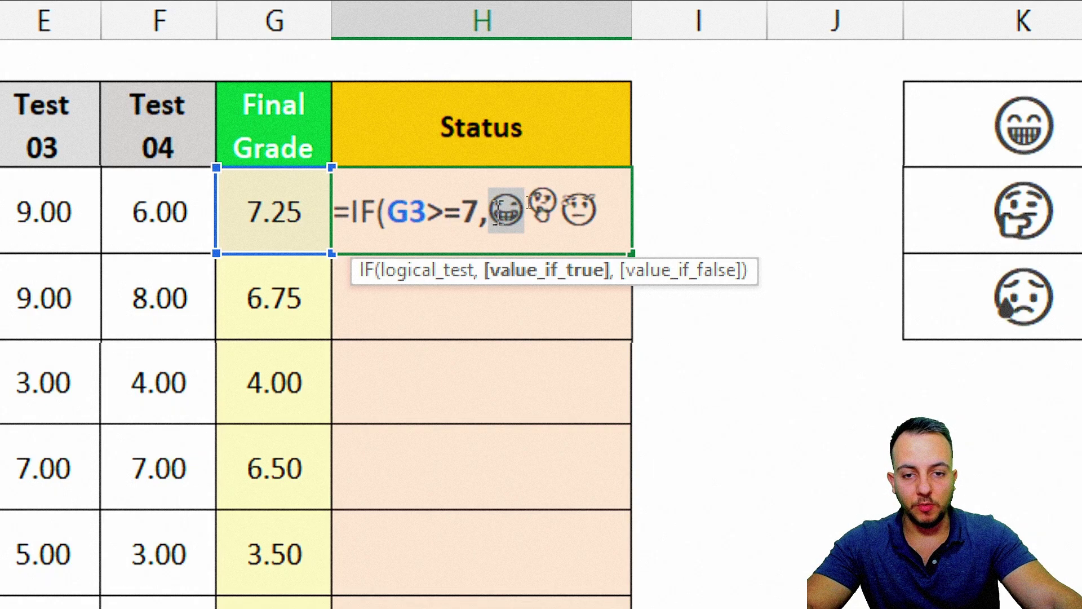
key(Left)
text(")
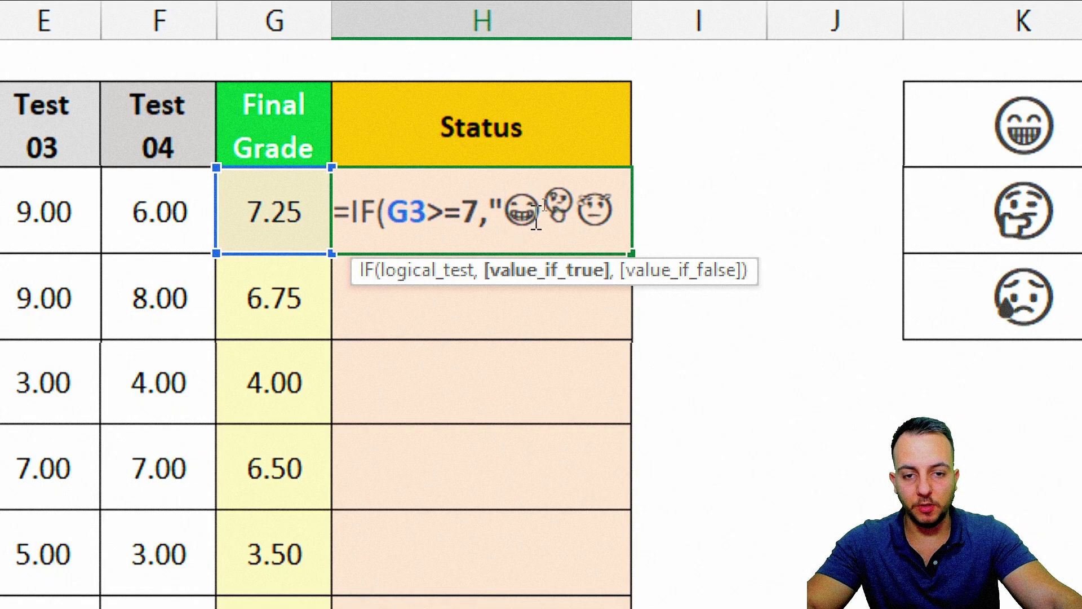
key(Right)
text(")
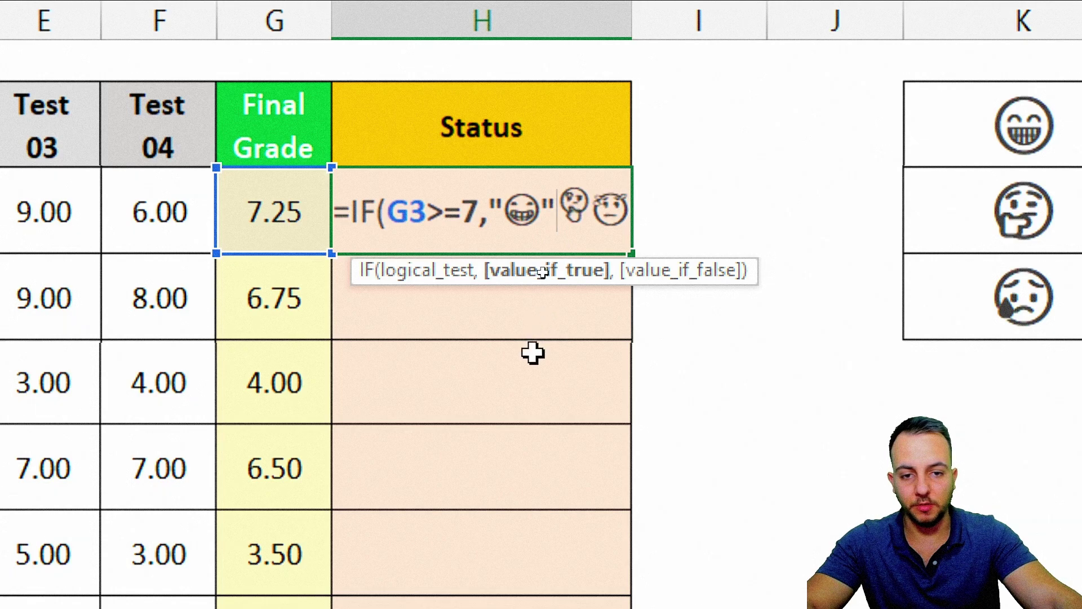
text(,)
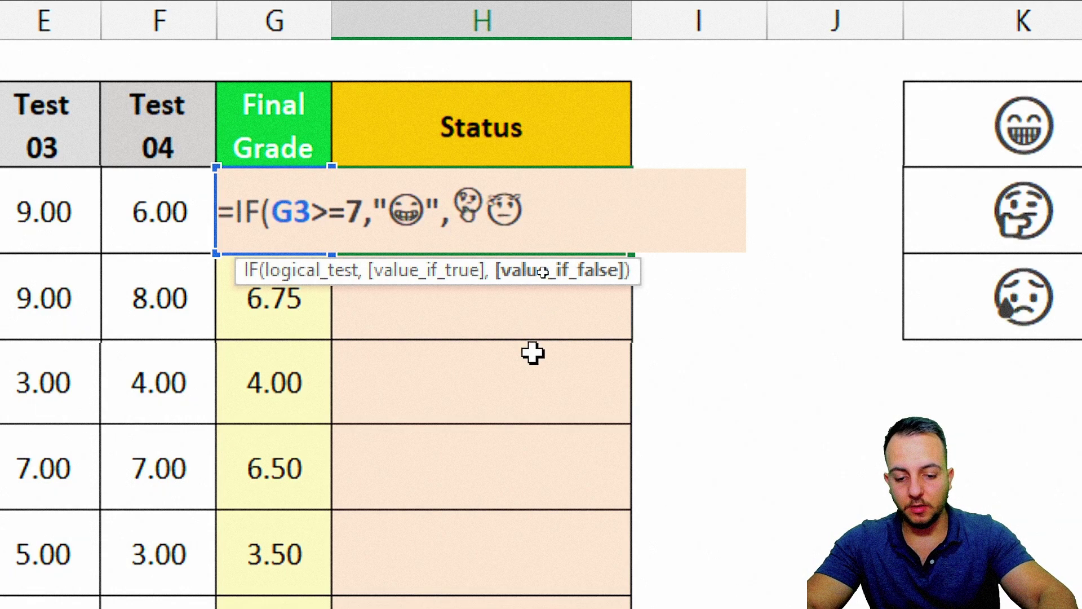
text(if)
double_click(524, 300)
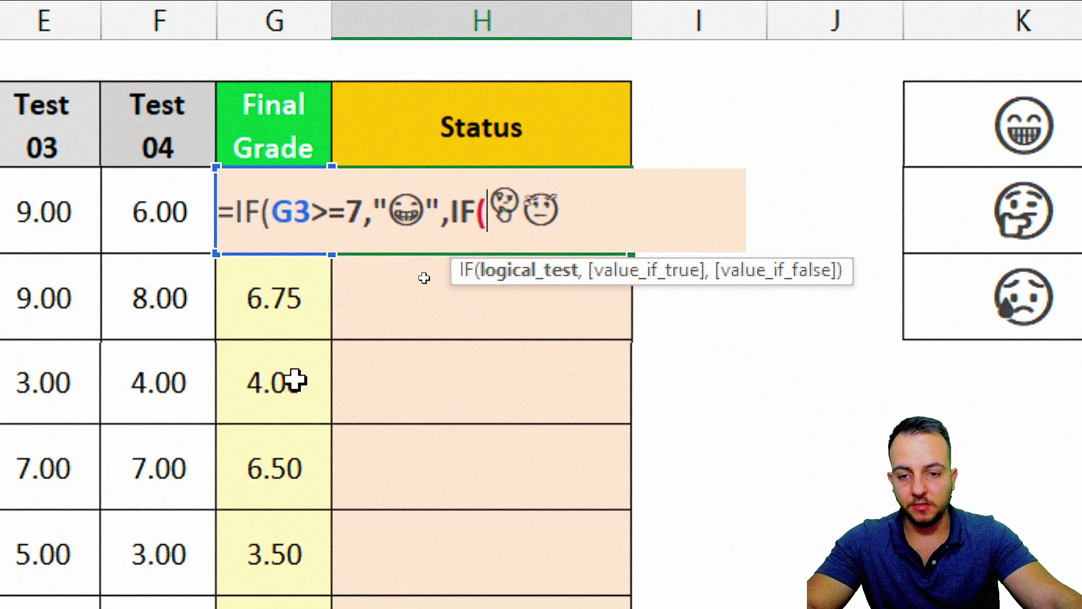
click(386, 397)
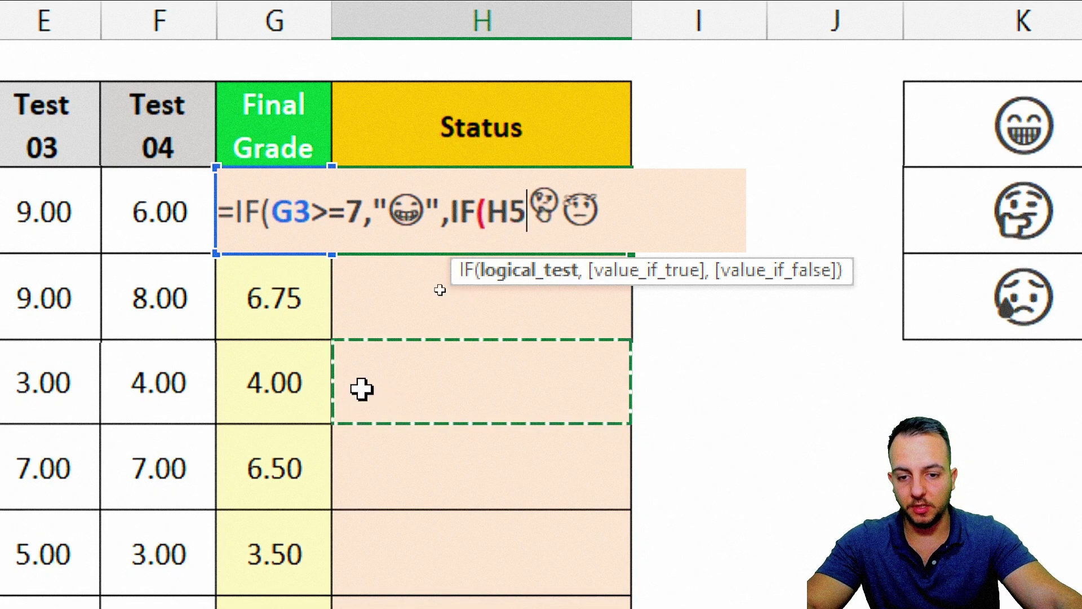
click(277, 409)
key(Up)
key(Up)
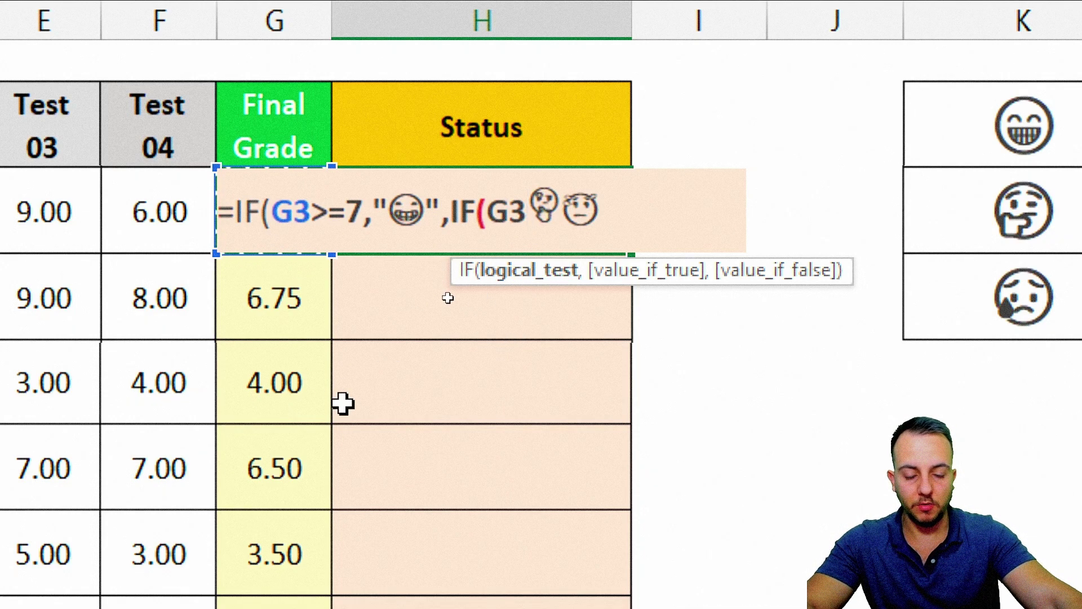
text(>)
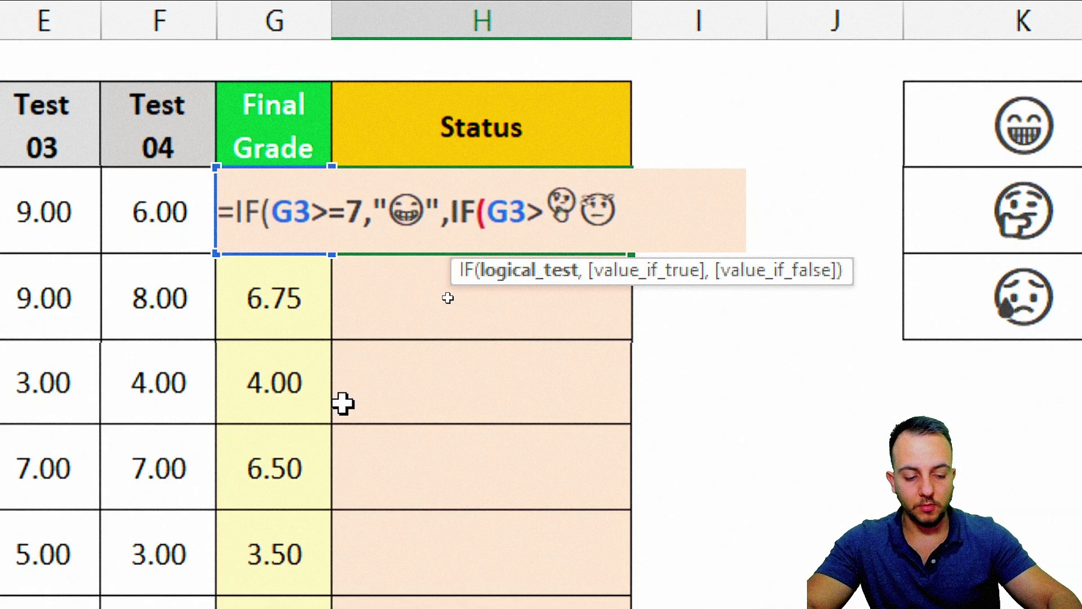
text(5,)
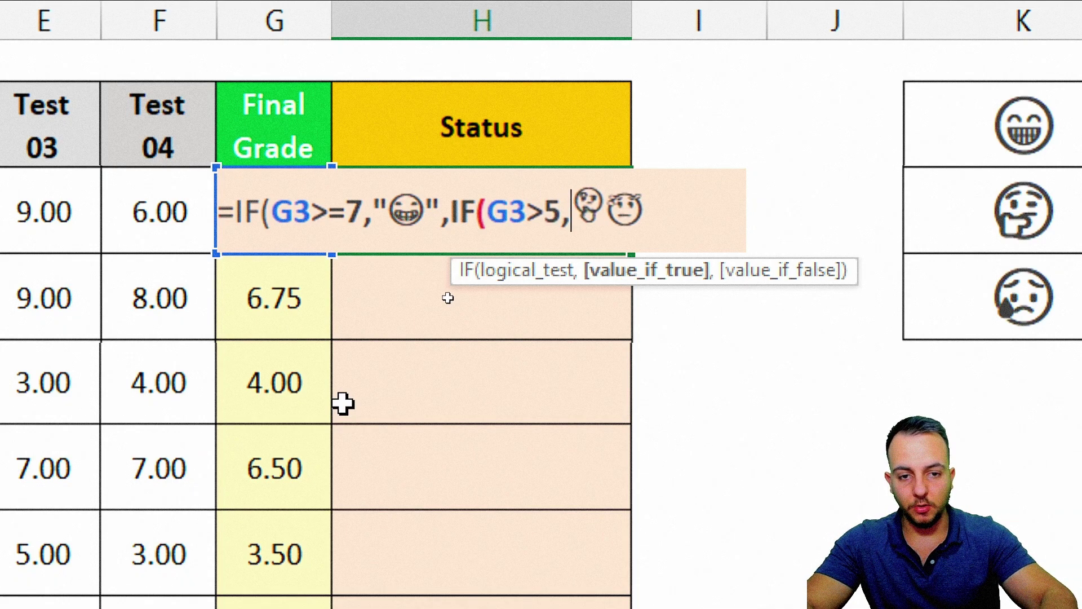
Step: Quote the thinking and sad emojis as the nested results and commit the H3 formula
drag(606, 210, 566, 202)
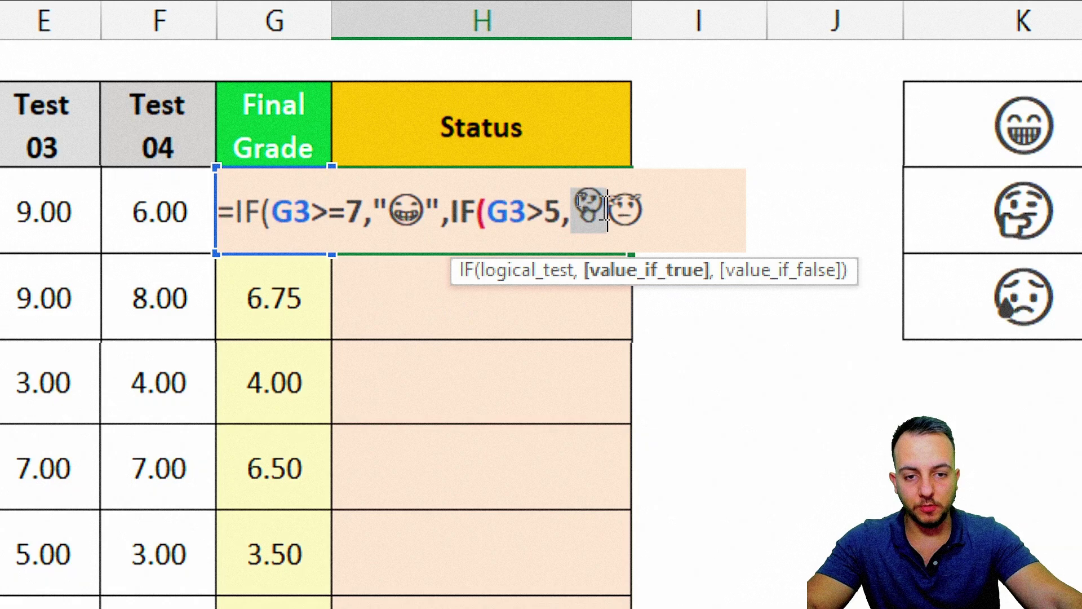
click(566, 202)
text("😁)
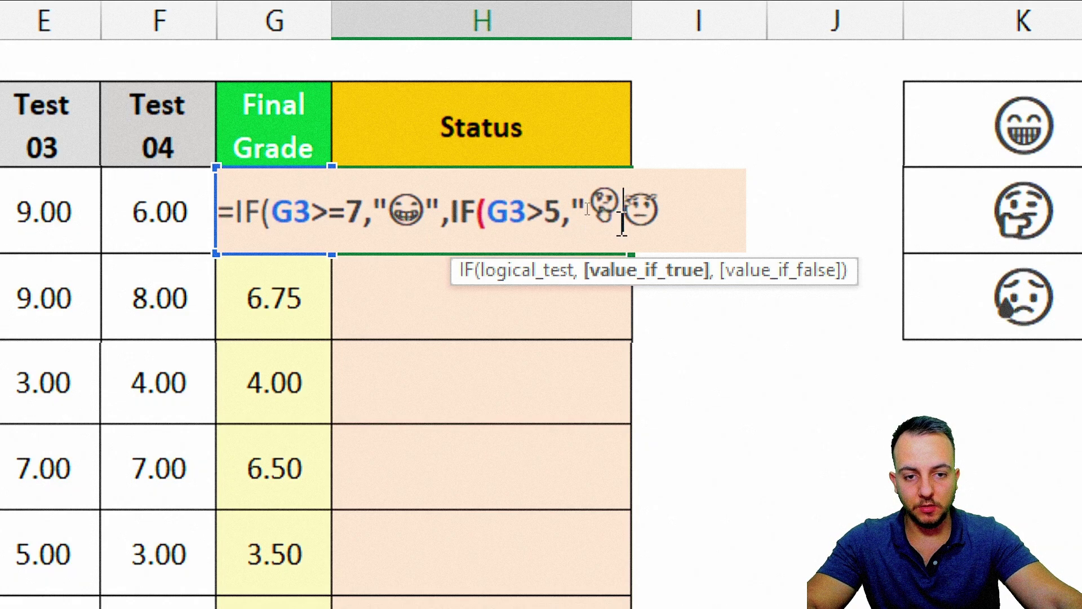
text(")
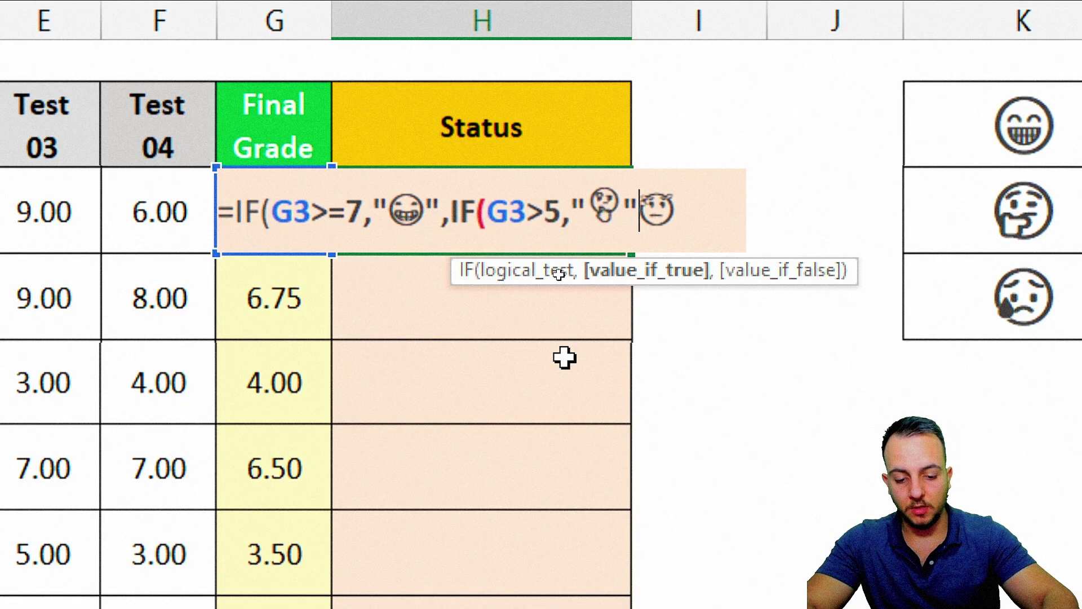
text(,)
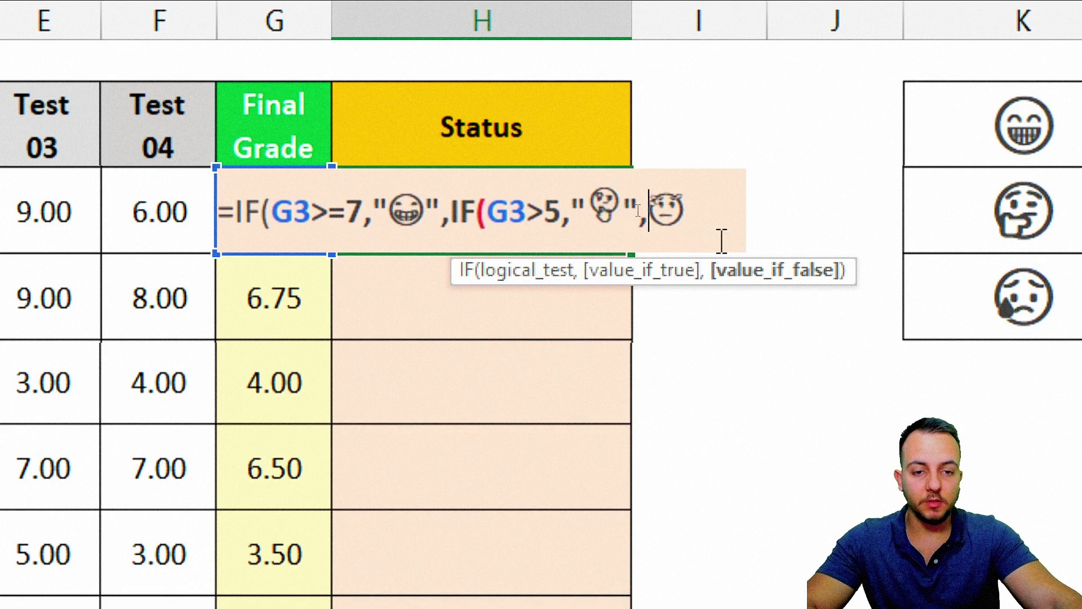
drag(649, 214, 699, 218)
key(Left)
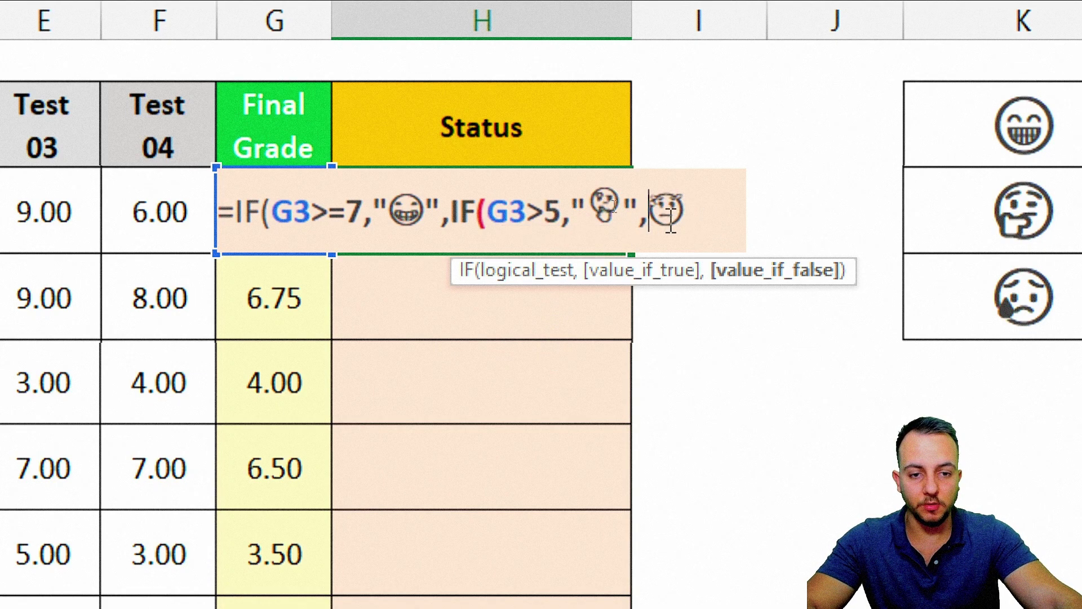
text(")
click(701, 225)
text(")
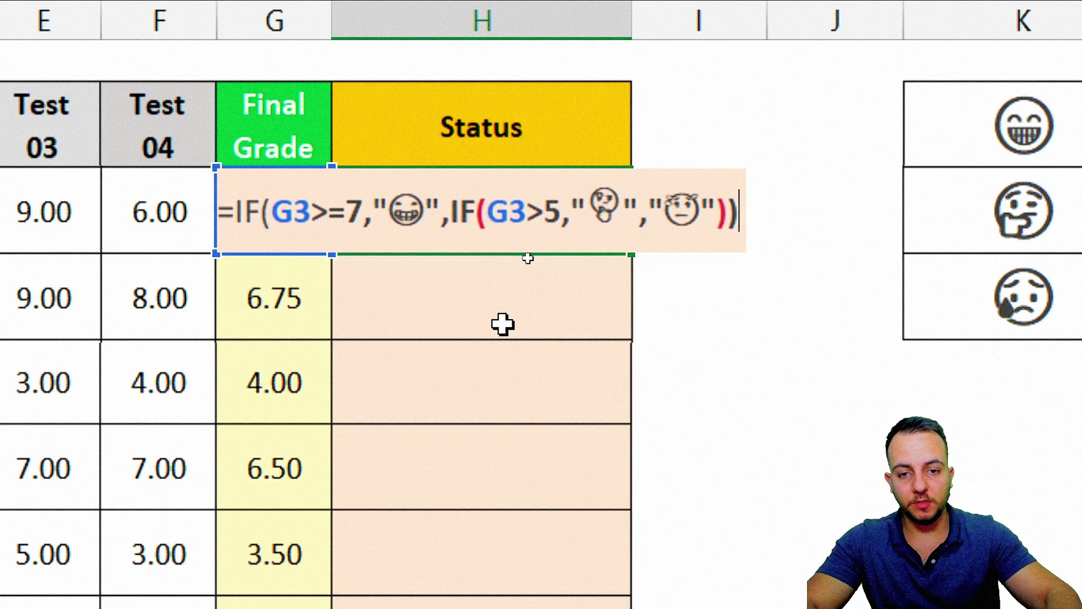
key(Return)
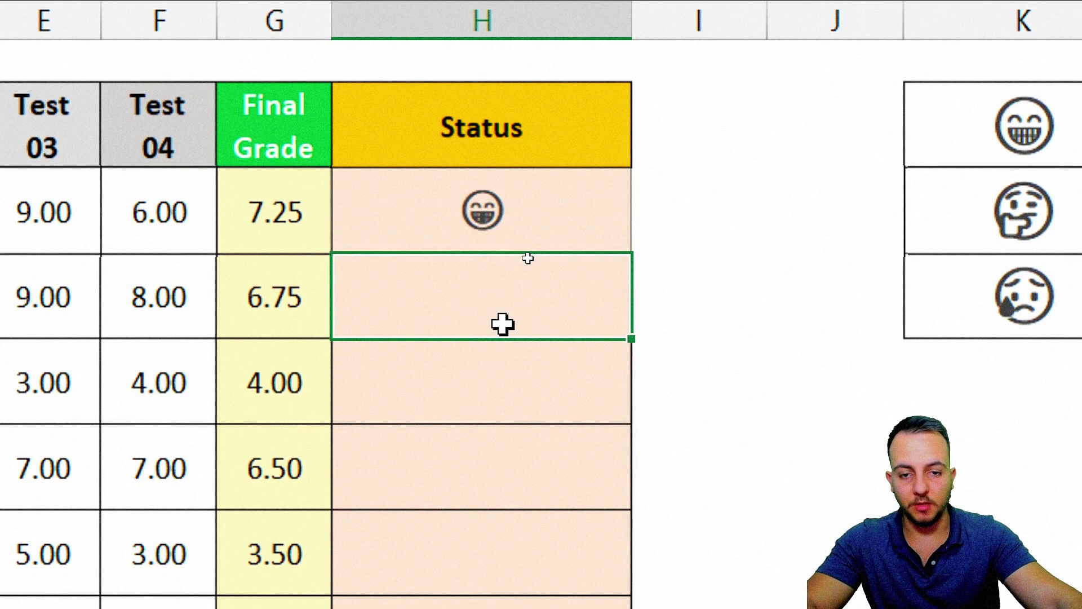
Step: Fill the H3 nested IF formula down through H10, then reselect H3
click(586, 209)
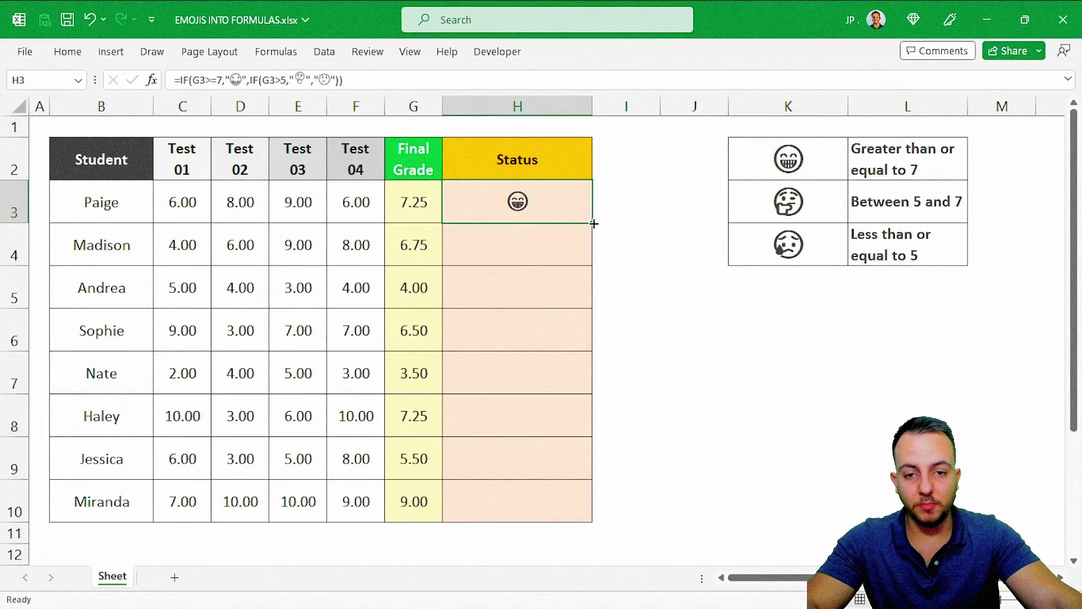
drag(593, 223, 575, 520)
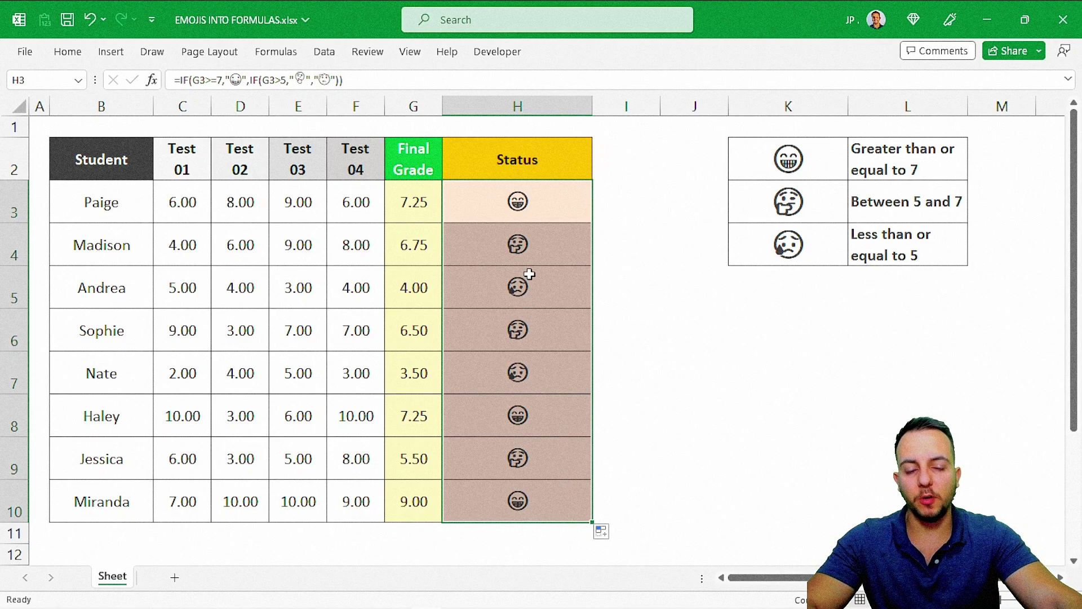
click(558, 205)
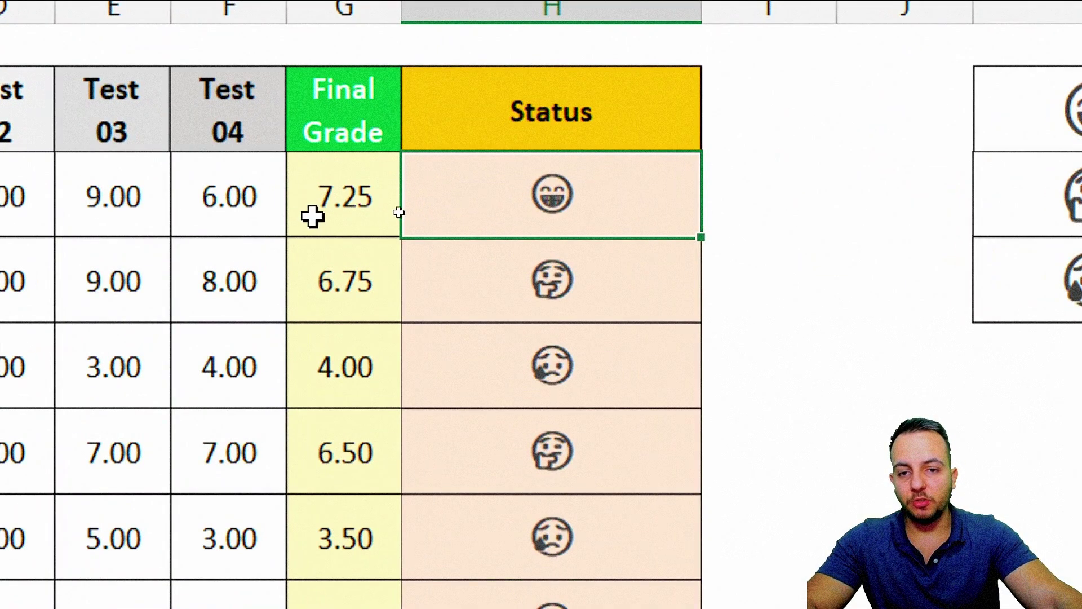
Step: Check the first grades and Status results, then enter a test grade of 5 in G3
click(398, 211)
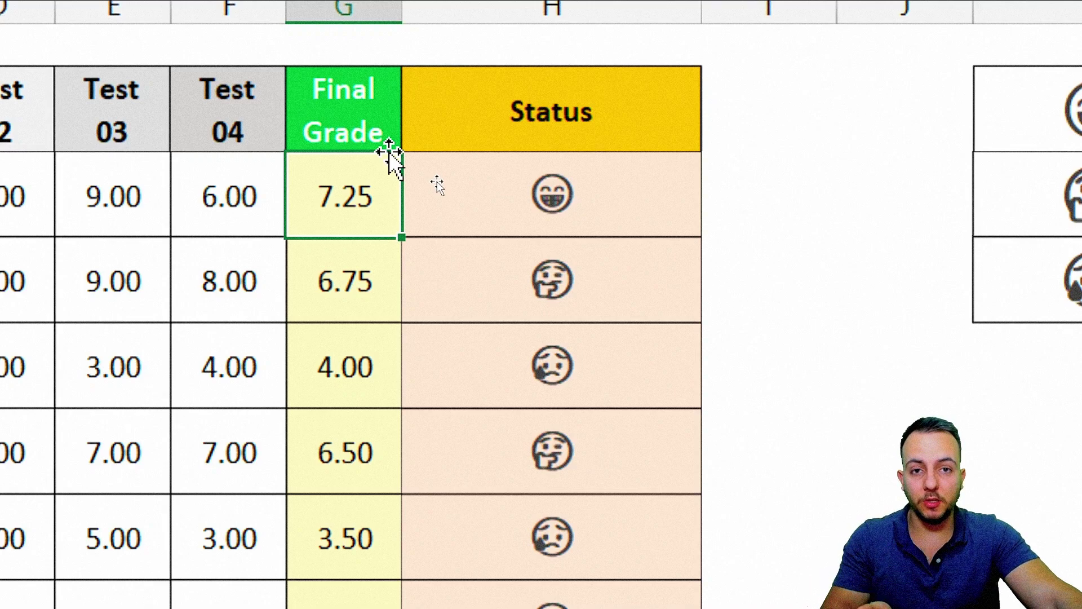
mouse_move(531, 188)
mouse_down()
mouse_move(536, 363)
mouse_move(620, 350)
mouse_up()
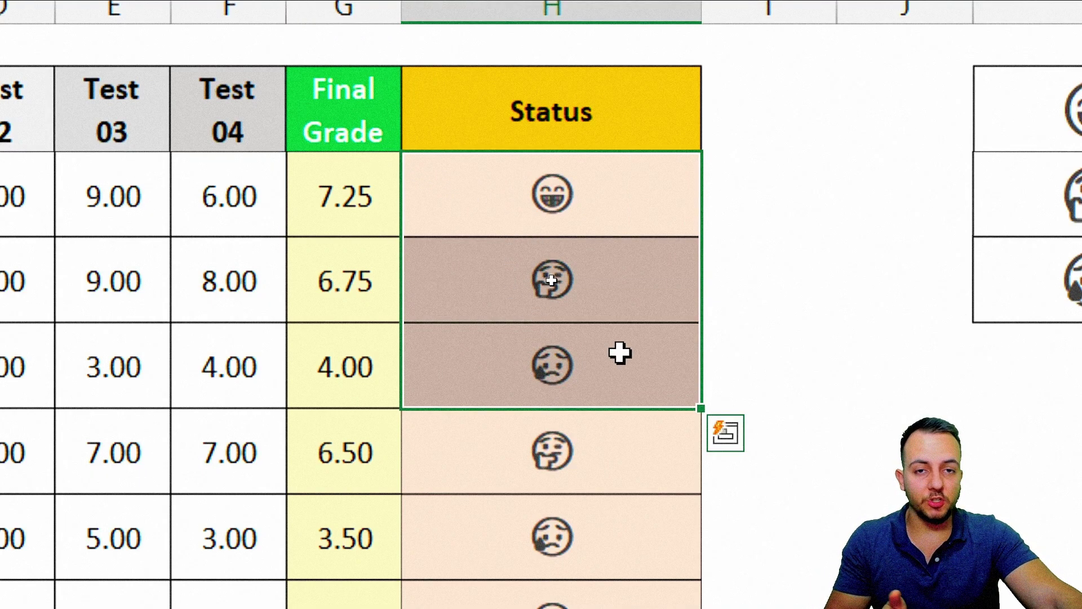
click(341, 219)
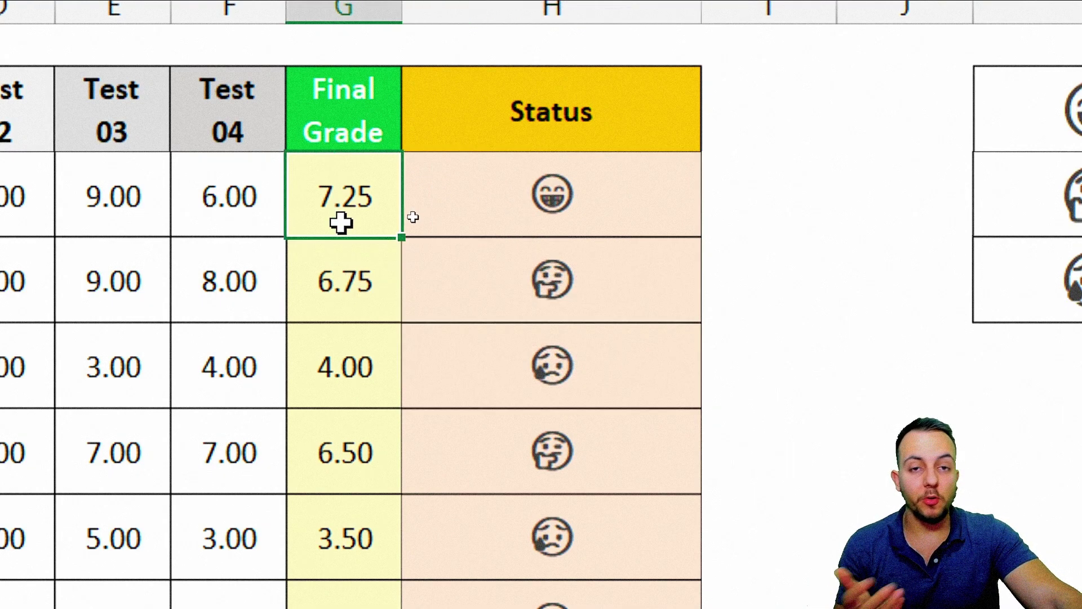
text(5)
key(Return)
key(Up)
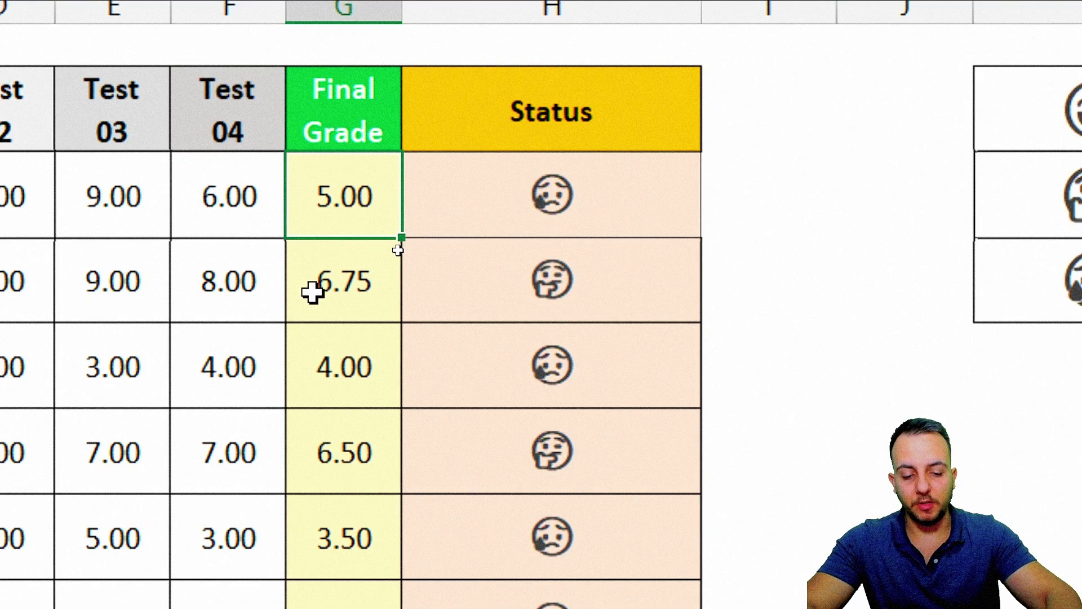
Step: Enter test grades 10, 6 and finally 10 in G3 to watch the Status emoji change
text(10)
key(Return)
key(Up)
text(6)
key(Return)
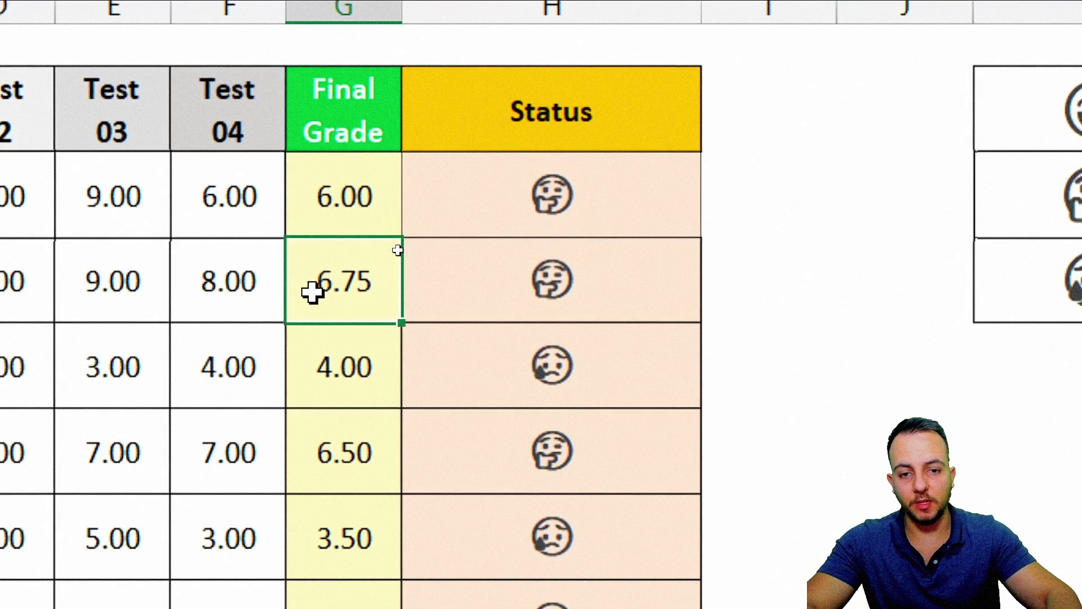
key(Up)
text(10)
key(Return)
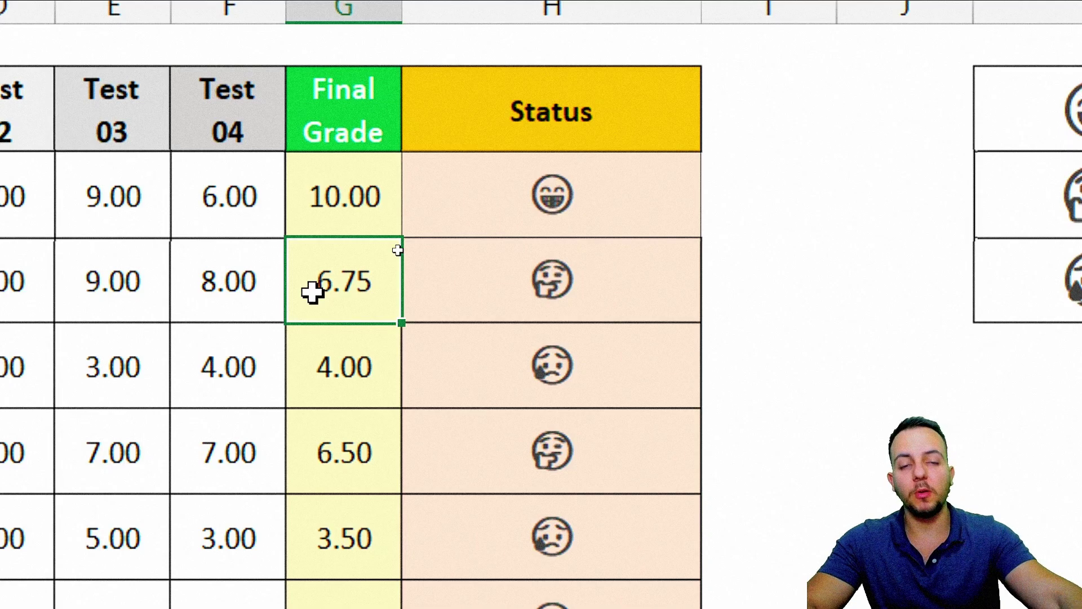